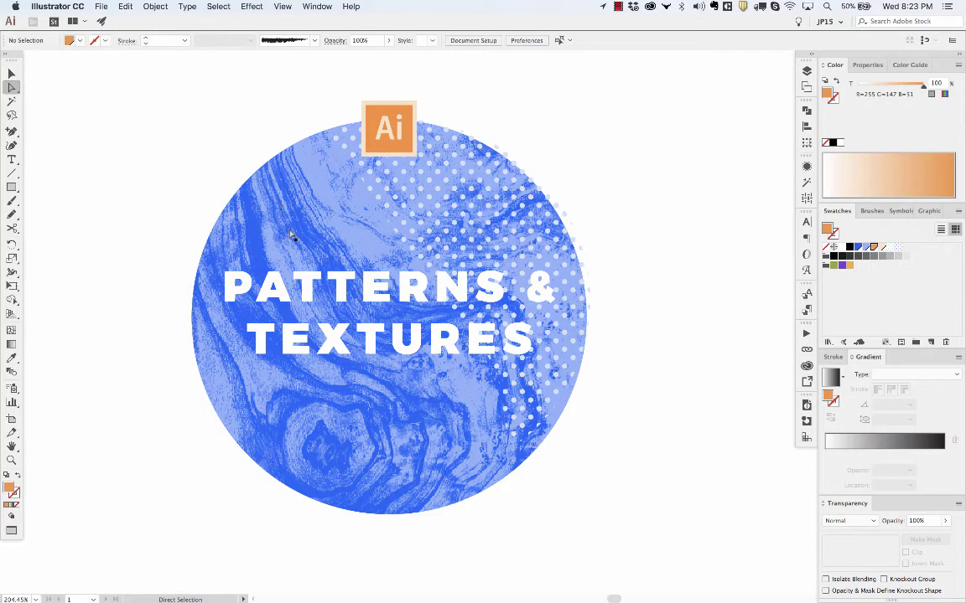
Draw a light blue ellipse over the upper-right area of the blue circle and tilt it counterclockwise.
{"action": "scroll", "coordinate": [289, 224], "scroll_direction": "right", "scroll_amount": 15}
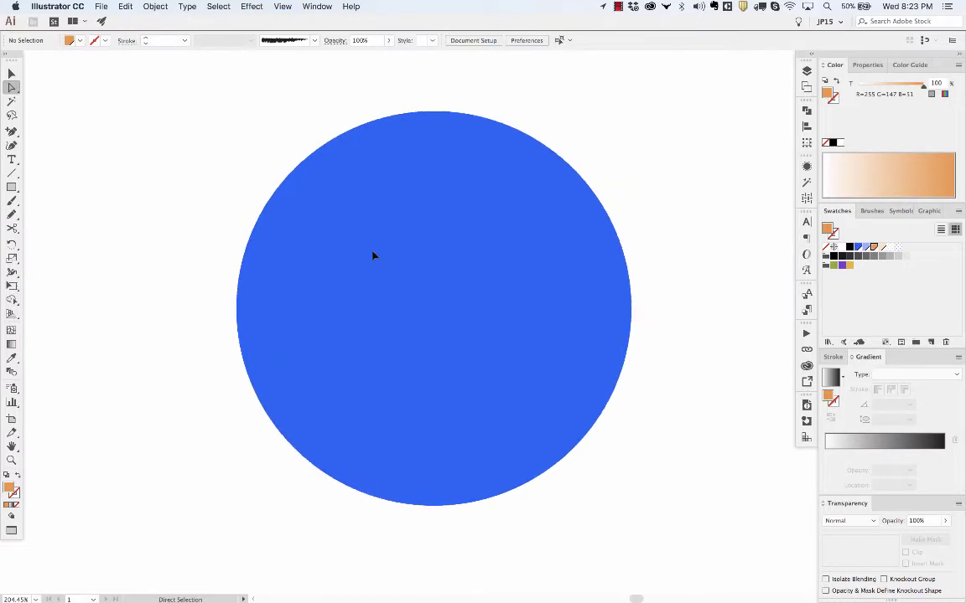
{"action": "left_click", "coordinate": [374, 255]}
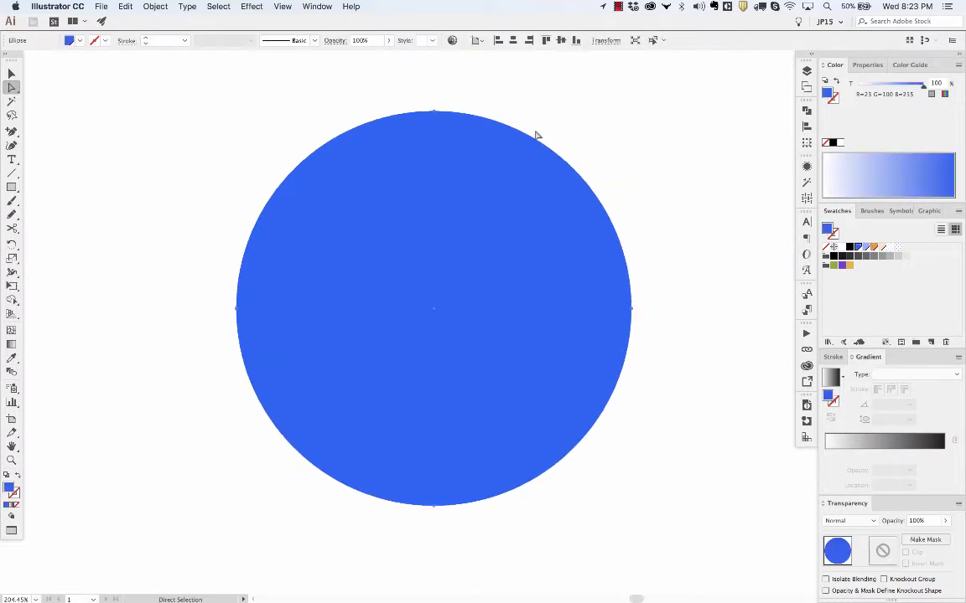
{"action": "left_click", "coordinate": [412, 101]}
{"action": "key", "text": "l"}
{"action": "left_click_drag", "start_coordinate": [409, 99], "coordinate": [631, 419]}
{"action": "left_click", "coordinate": [866, 248]}
{"action": "key", "text": "r"}
{"action": "left_click_drag", "start_coordinate": [510, 109], "coordinate": [431, 134]}
{"action": "key", "text": "a"}
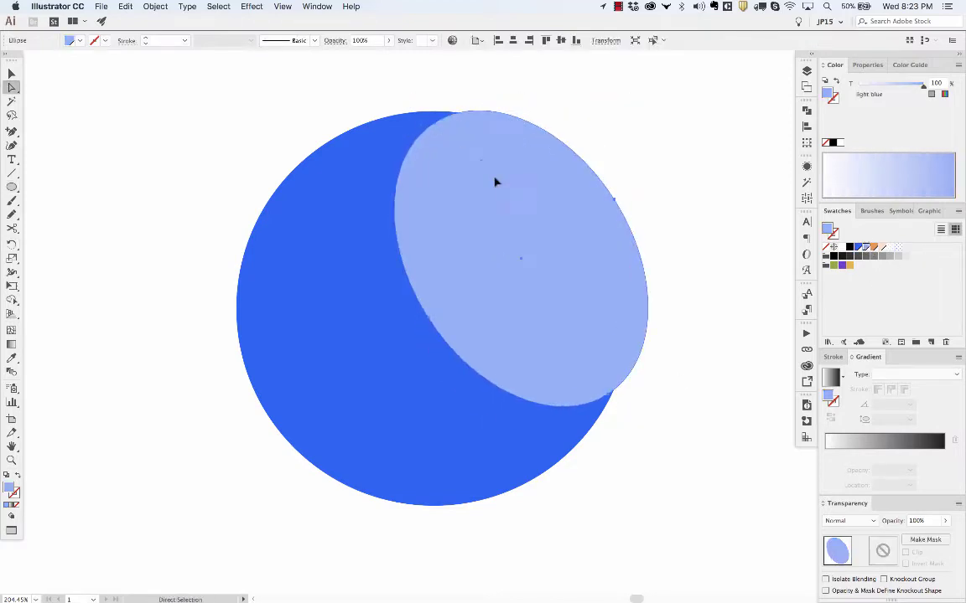
Align the ellipse with the circle's upper-right edge and pull its lower-left anchor point inward to form a bean shape.
{"action": "mouse_move", "coordinate": [491, 184]}
{"action": "left_mouse_down"}
{"action": "mouse_move", "coordinate": [474, 179]}
{"action": "mouse_move", "coordinate": [487, 178]}
{"action": "left_mouse_up"}
{"action": "key", "text": "r"}
{"action": "left_click_drag", "start_coordinate": [444, 119], "coordinate": [450, 118]}
{"action": "key", "text": "a"}
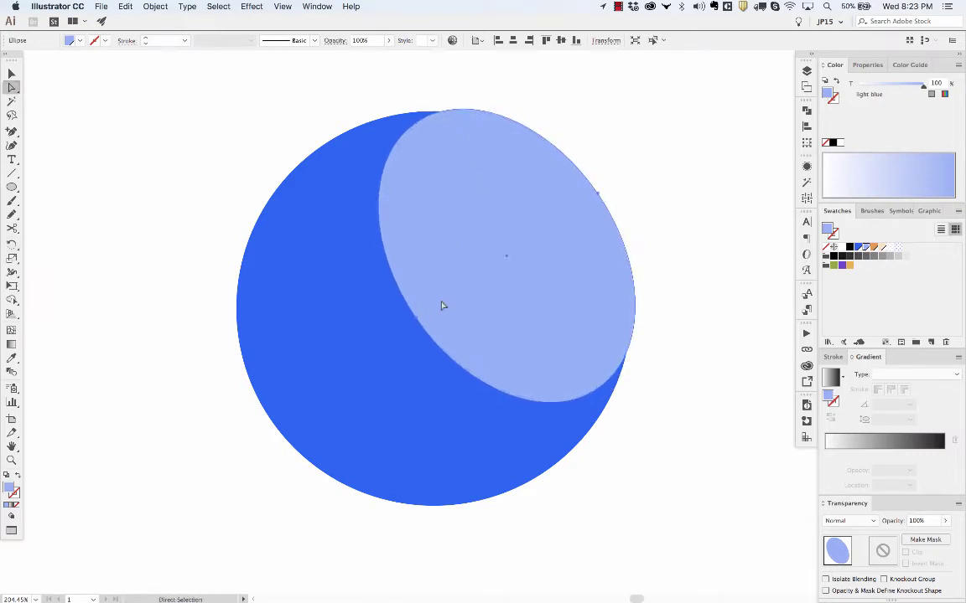
{"action": "left_click_drag", "start_coordinate": [418, 323], "coordinate": [495, 262]}
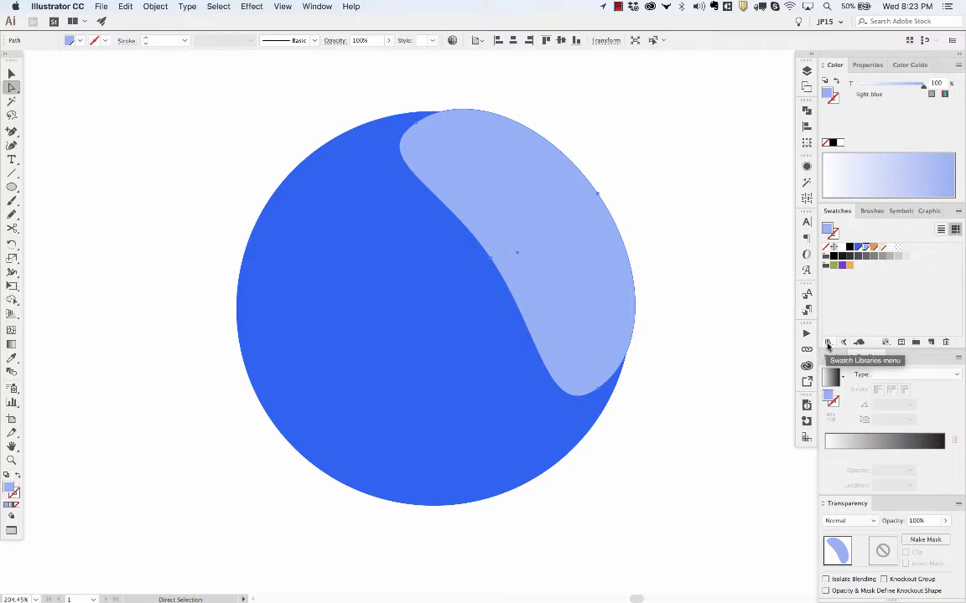
Open the Basic Graphics_Dots pattern library and fill the bean shape with the 10 dpi 30% dot pattern.
{"action": "left_click", "coordinate": [828, 344]}
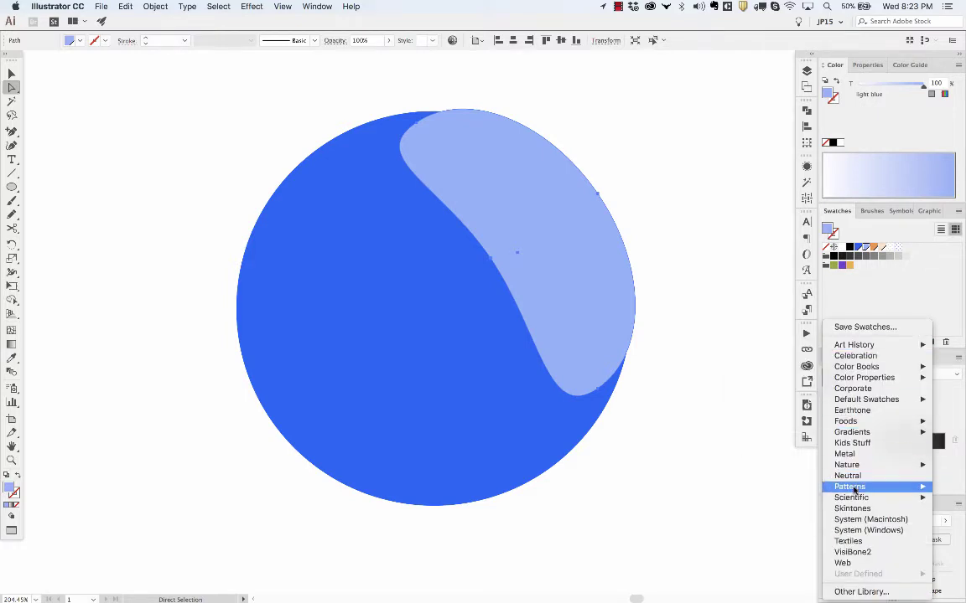
{"action": "mouse_move", "coordinate": [855, 486]}
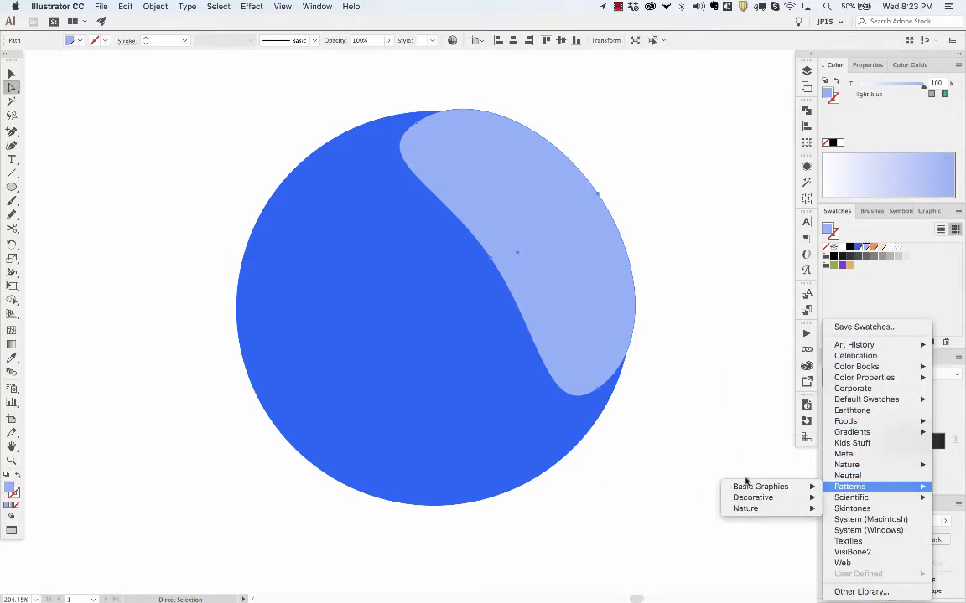
{"action": "mouse_move", "coordinate": [742, 487]}
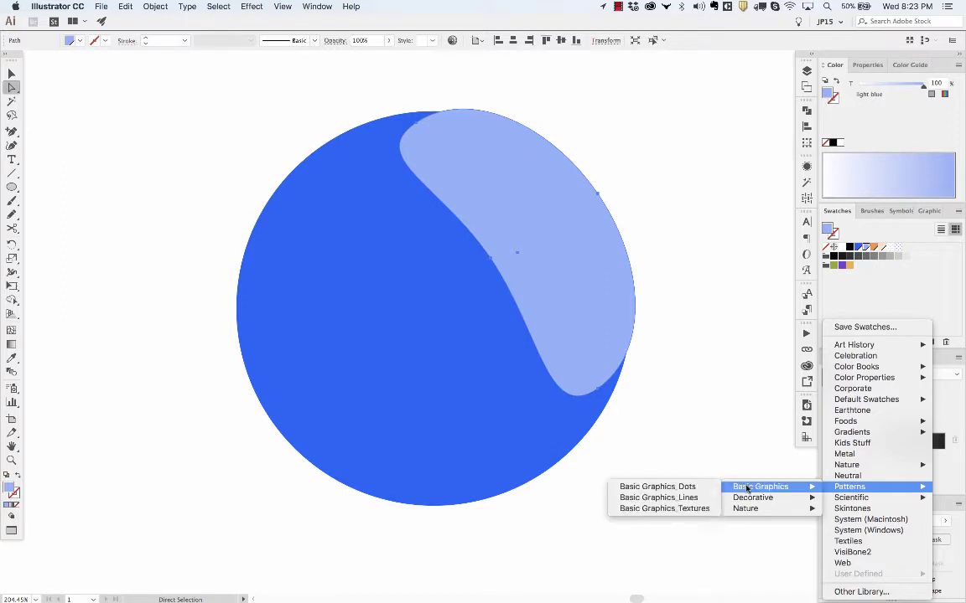
{"action": "left_click", "coordinate": [691, 487]}
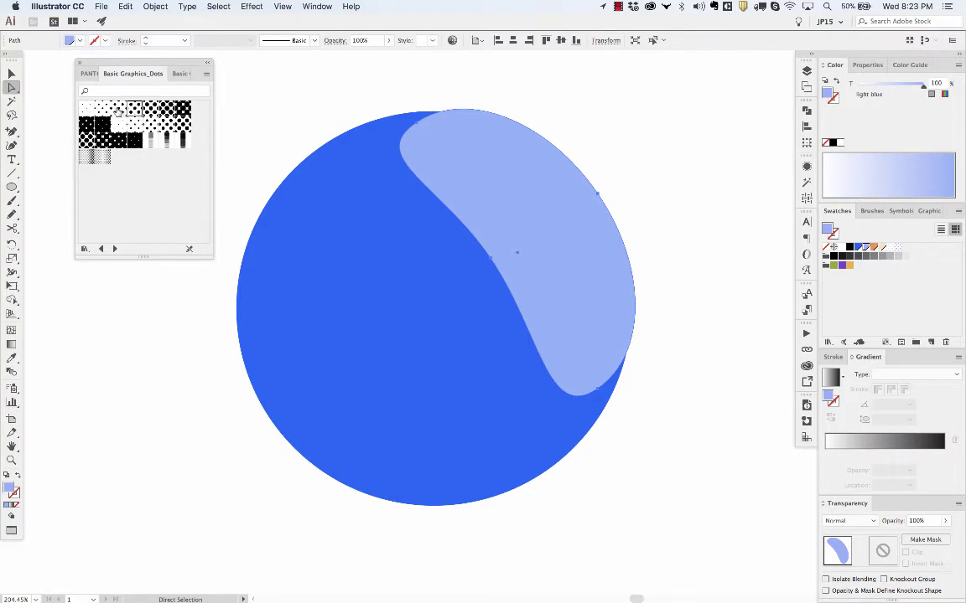
{"action": "left_click", "coordinate": [118, 111]}
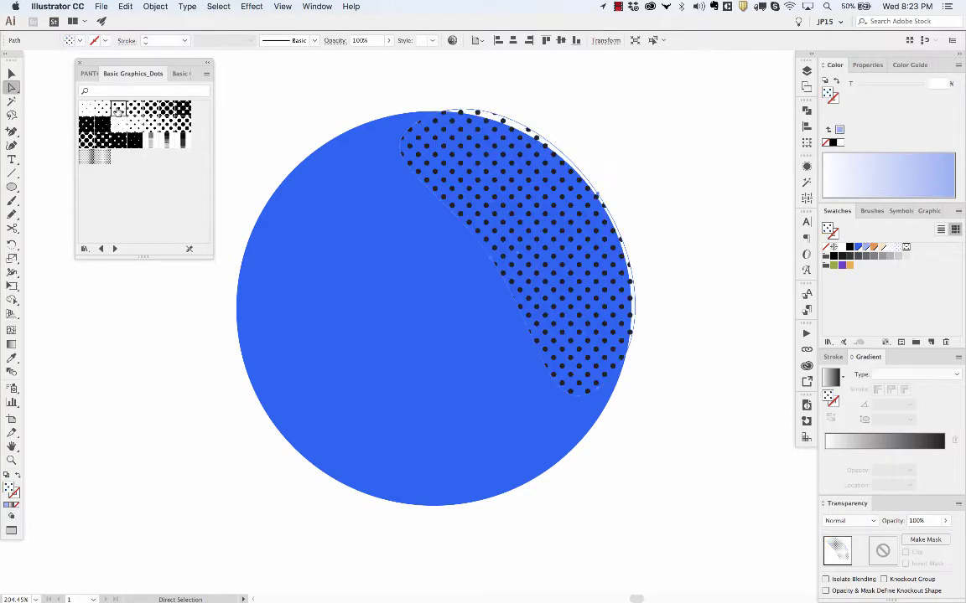
{"action": "left_click", "coordinate": [303, 70]}
{"action": "left_click", "coordinate": [428, 157]}
Edit the applied dot pattern swatch, recolor all its dots light blue and exit pattern editing.
{"action": "double_click", "coordinate": [906, 248]}
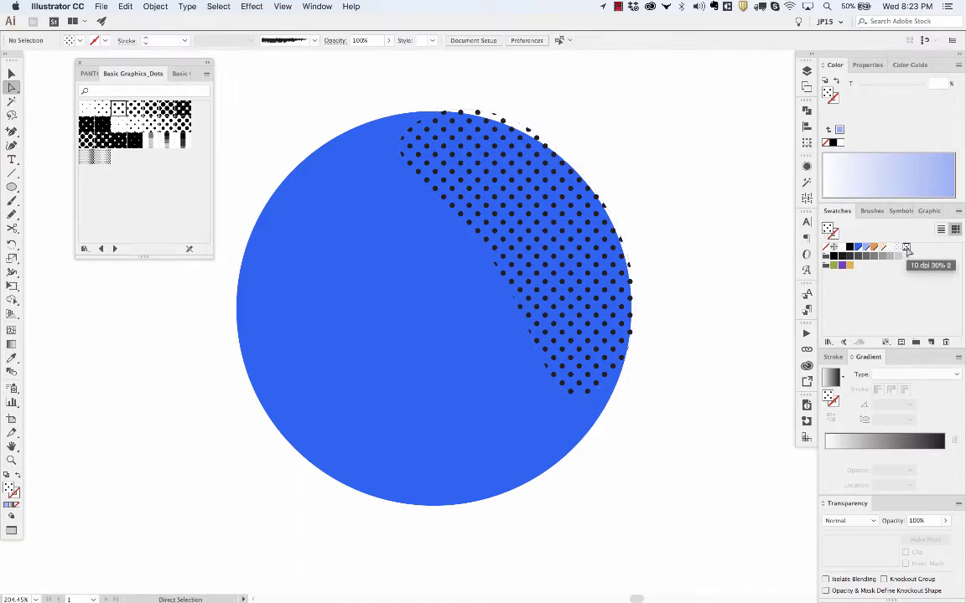
{"action": "scroll", "coordinate": [518, 242], "scroll_direction": "up", "scroll_amount": 3}
{"action": "scroll", "coordinate": [518, 241], "scroll_direction": "down", "scroll_amount": 2}
{"action": "scroll", "coordinate": [518, 242], "scroll_direction": "up", "scroll_amount": 3}
{"action": "key", "text": "super+a"}
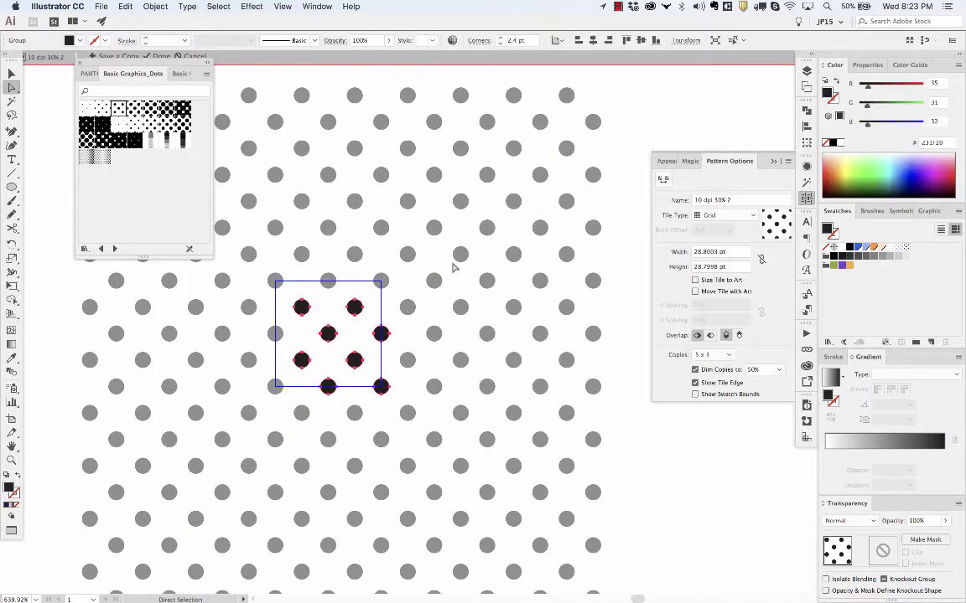
{"action": "left_click", "coordinate": [866, 249]}
{"action": "key", "text": "v"}
{"action": "double_click", "coordinate": [585, 249]}
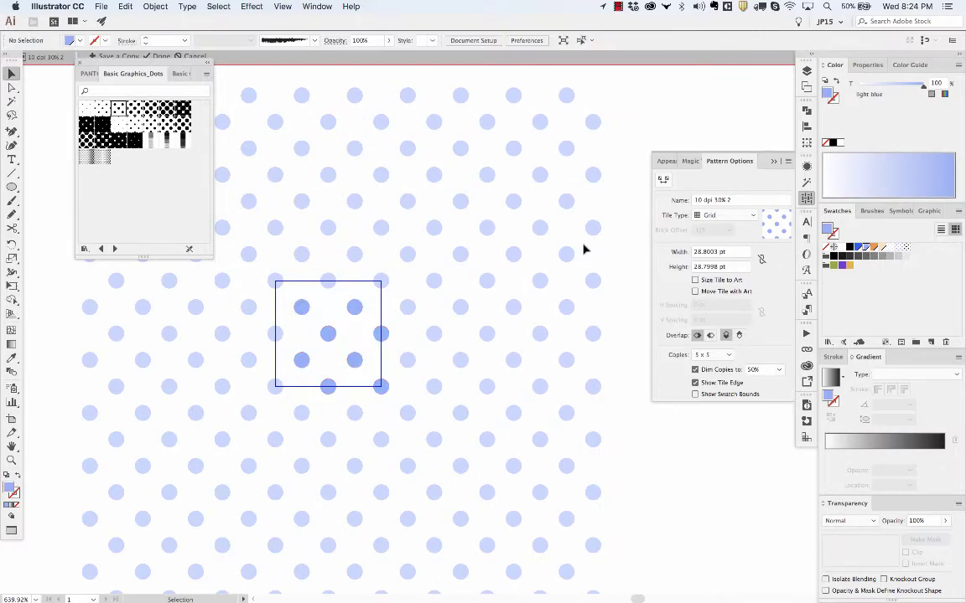
{"action": "scroll", "coordinate": [451, 248], "scroll_direction": "down", "scroll_amount": 3}
{"action": "left_click", "coordinate": [450, 249]}
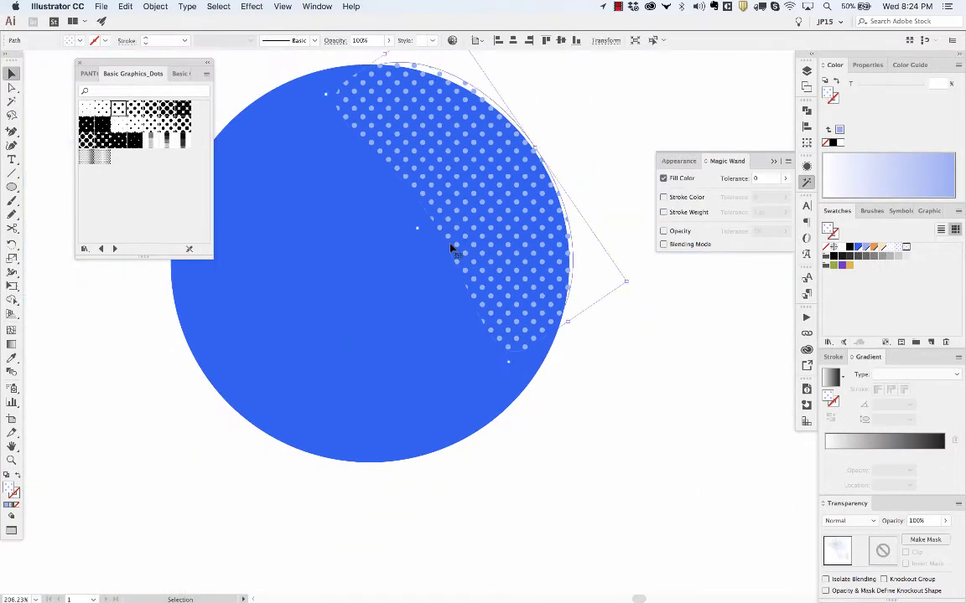
Reopen the dot pattern for editing and apply a Roughen effect to its dots with 14% relative size, detail 59 and smooth points.
{"action": "key", "text": "super+shift+a"}
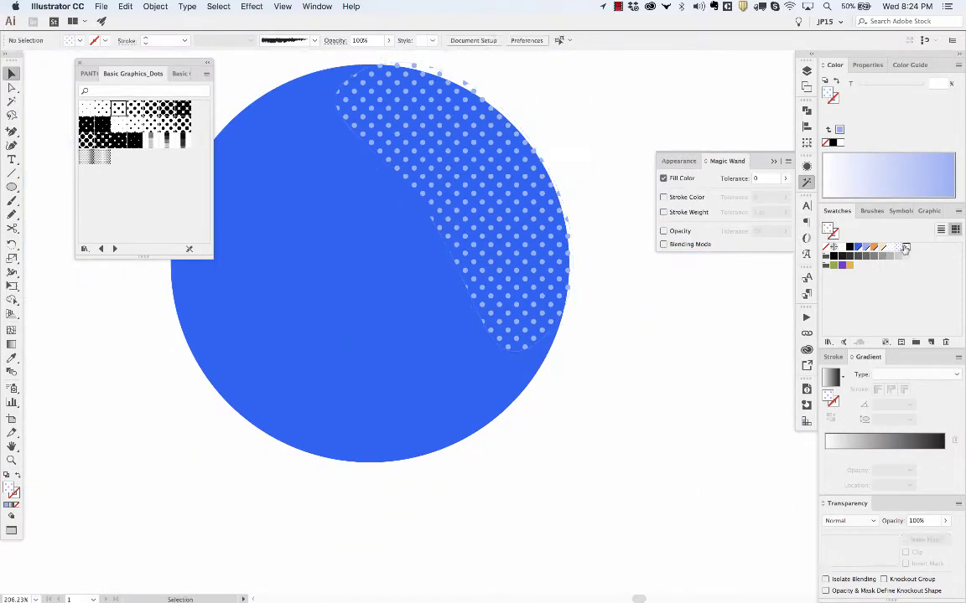
{"action": "double_click", "coordinate": [904, 248]}
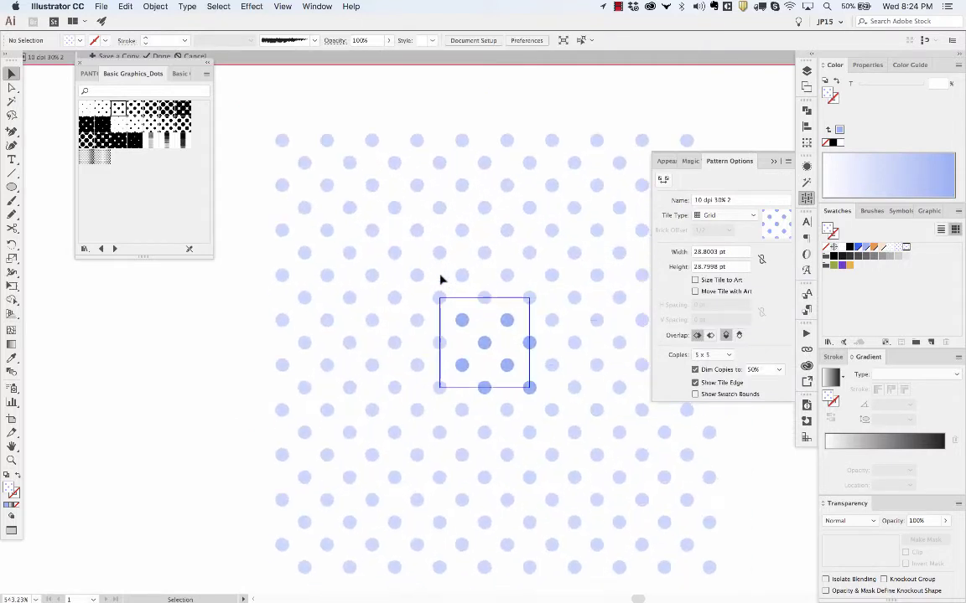
{"action": "left_click_drag", "start_coordinate": [399, 256], "coordinate": [552, 435]}
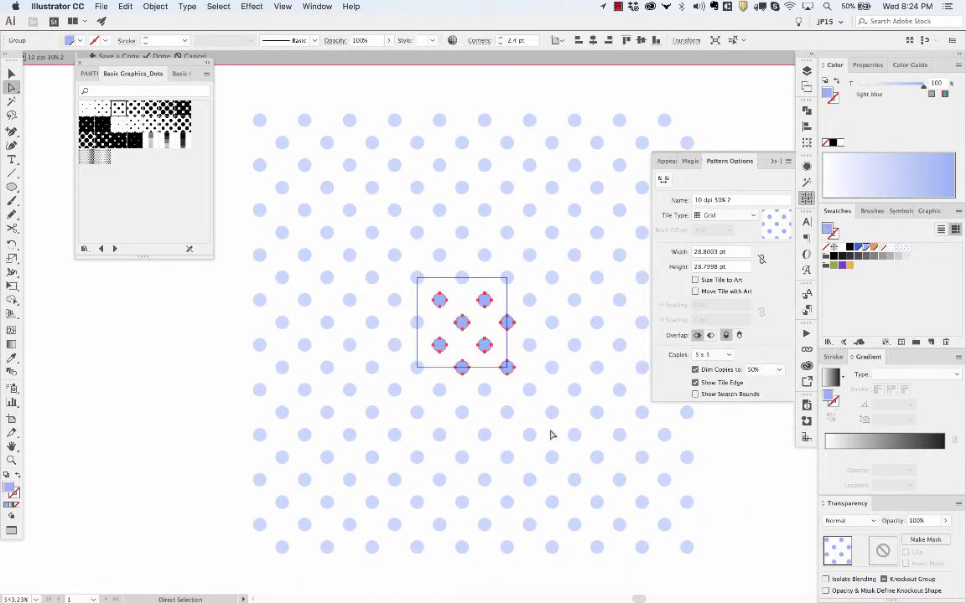
{"action": "left_click", "coordinate": [808, 167]}
{"action": "left_click", "coordinate": [692, 396]}
{"action": "mouse_move", "coordinate": [754, 400]}
{"action": "left_click", "coordinate": [834, 421]}
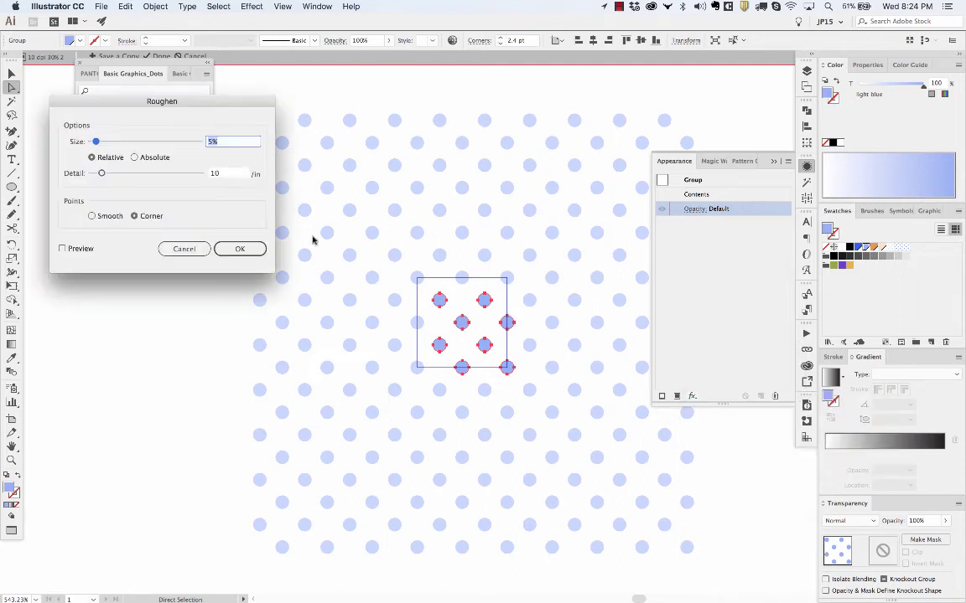
{"action": "left_click", "coordinate": [62, 249]}
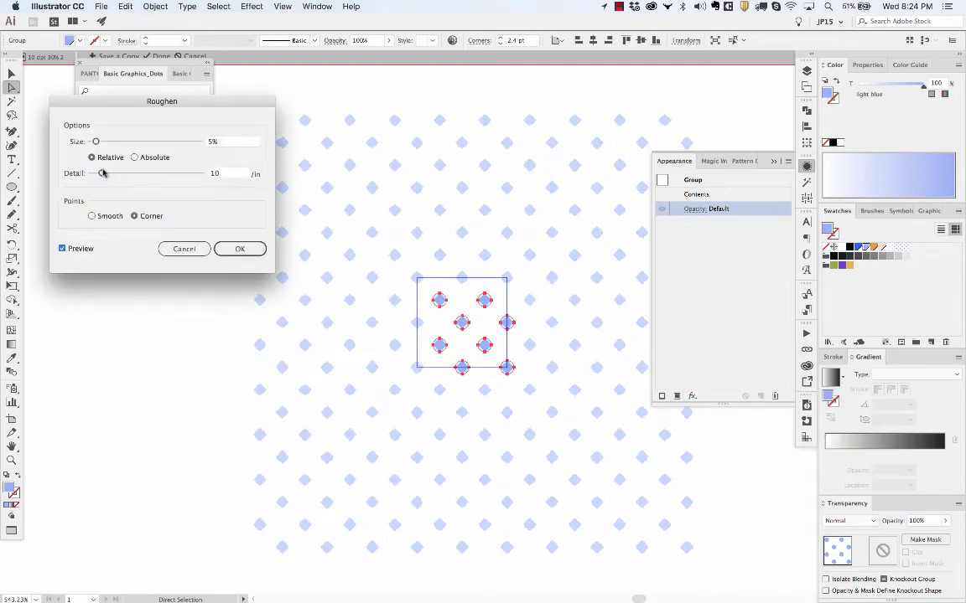
{"action": "left_click_drag", "start_coordinate": [102, 173], "coordinate": [155, 173]}
{"action": "left_click", "coordinate": [91, 216]}
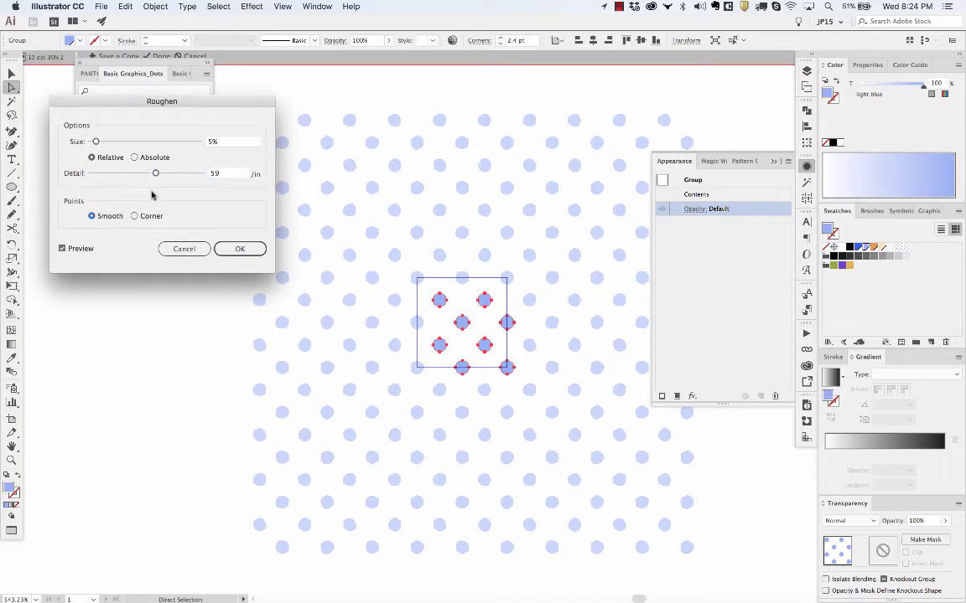
{"action": "left_click_drag", "start_coordinate": [96, 141], "coordinate": [106, 143]}
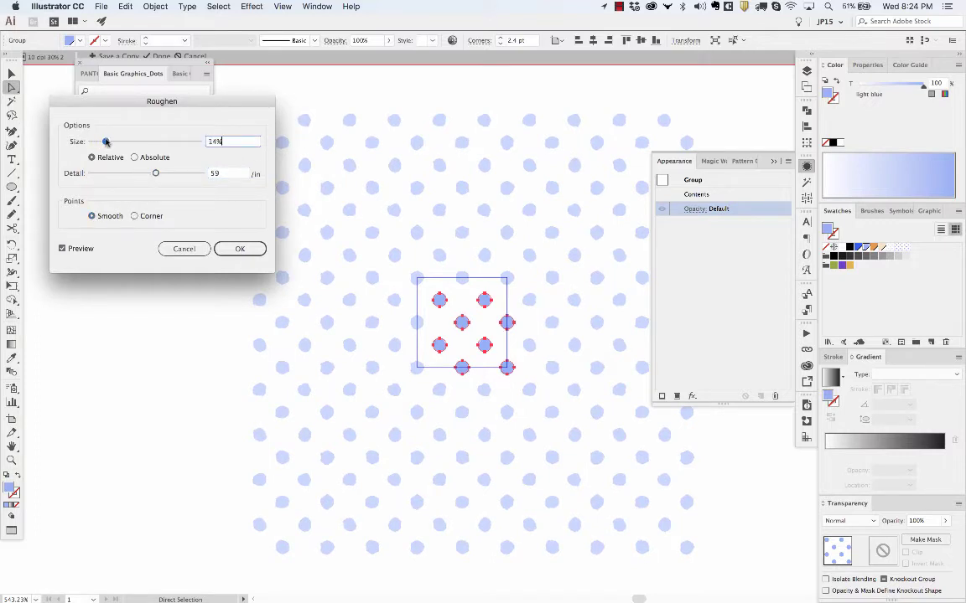
{"action": "left_click", "coordinate": [240, 249]}
Exit pattern editing and close the floating Appearance and dot pattern library windows.
{"action": "left_click", "coordinate": [262, 273]}
{"action": "key", "text": "v"}
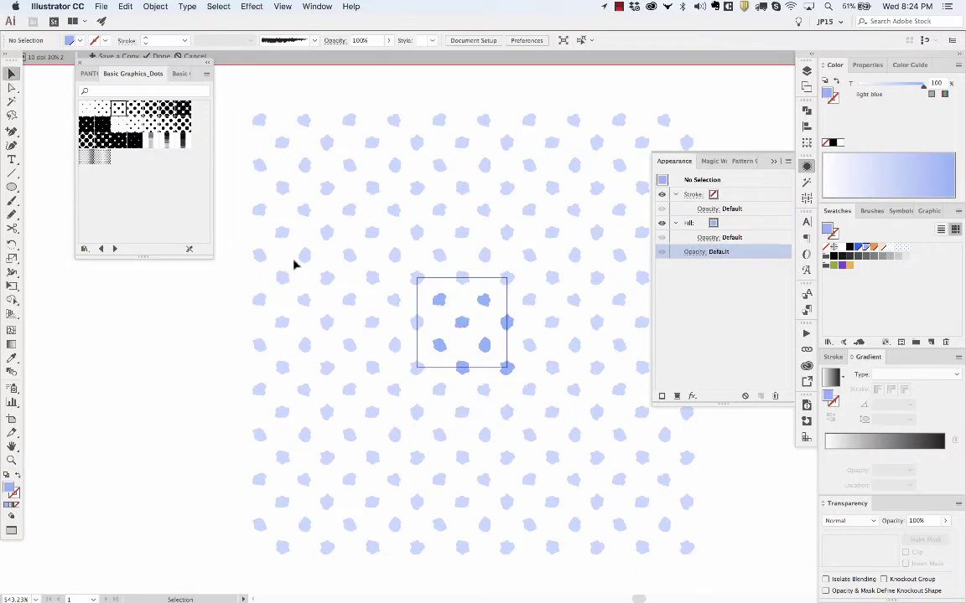
{"action": "double_click", "coordinate": [294, 262]}
{"action": "left_click", "coordinate": [592, 346]}
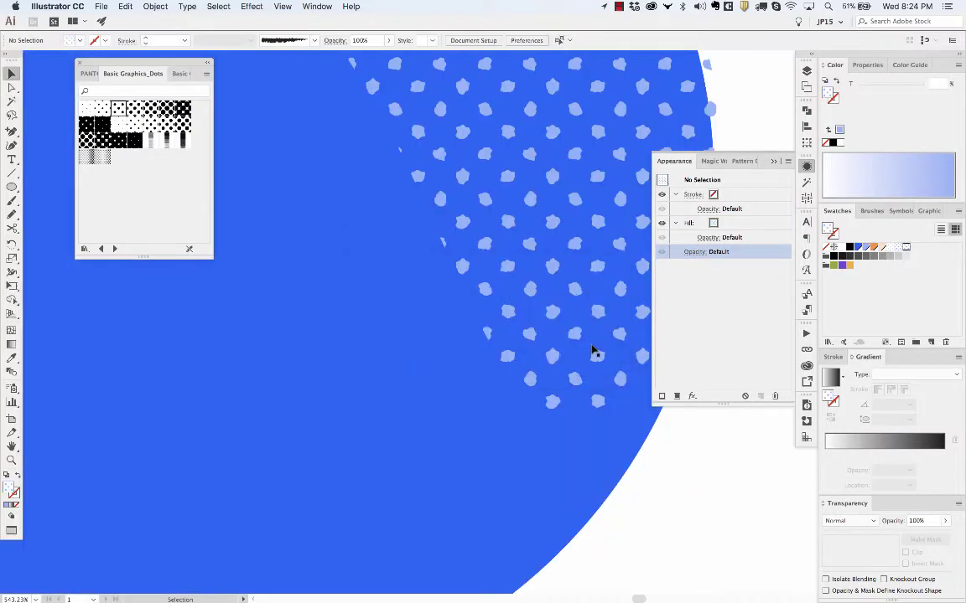
{"action": "scroll", "coordinate": [546, 282], "scroll_direction": "down", "scroll_amount": 3}
{"action": "scroll", "coordinate": [545, 283], "scroll_direction": "up", "scroll_amount": 2}
{"action": "scroll", "coordinate": [546, 283], "scroll_direction": "up", "scroll_amount": 2}
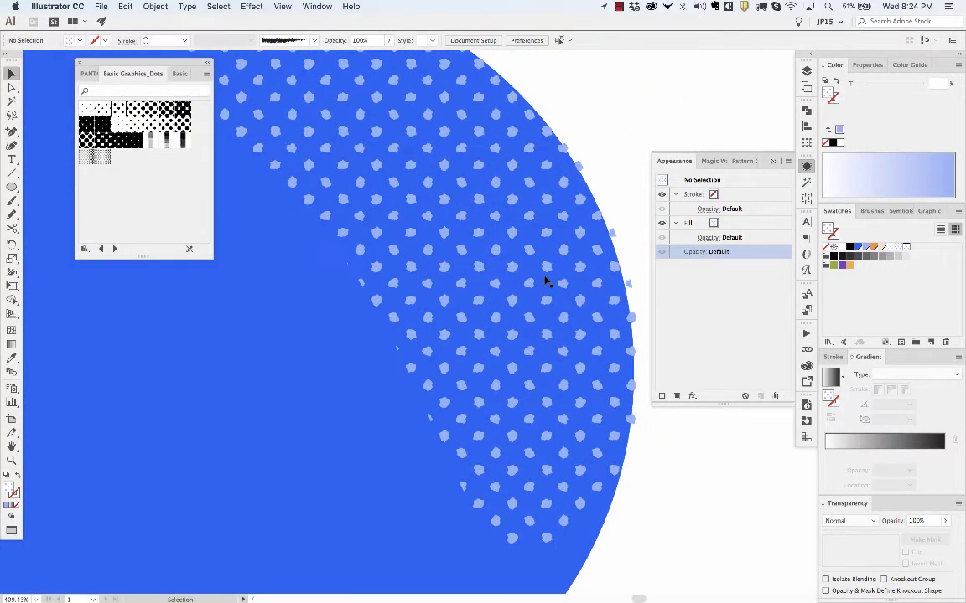
{"action": "left_click", "coordinate": [731, 152]}
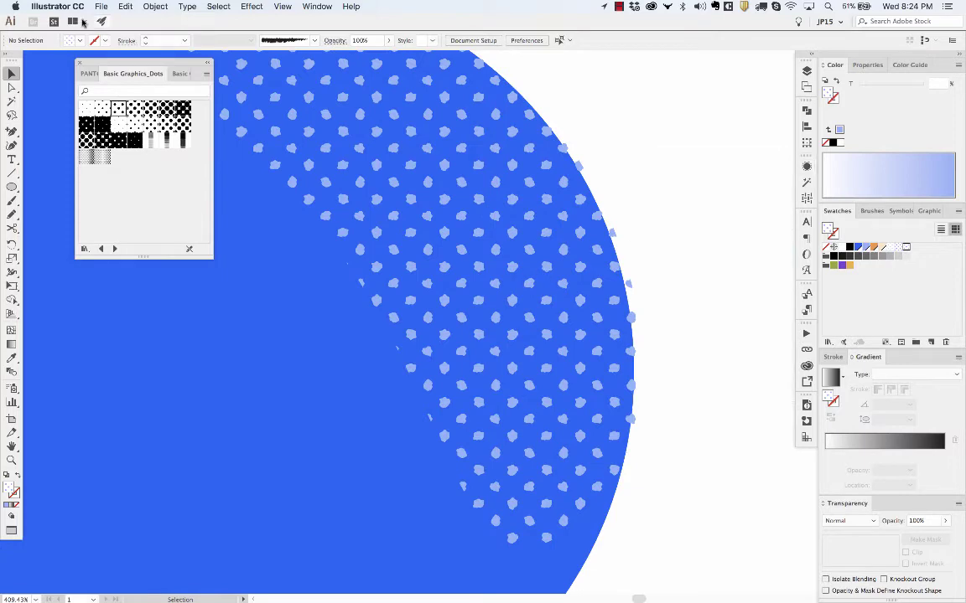
{"action": "left_click", "coordinate": [78, 62]}
{"action": "scroll", "coordinate": [263, 223], "scroll_direction": "down", "scroll_amount": 2}
{"action": "scroll", "coordinate": [282, 148], "scroll_direction": "up", "scroll_amount": 2}
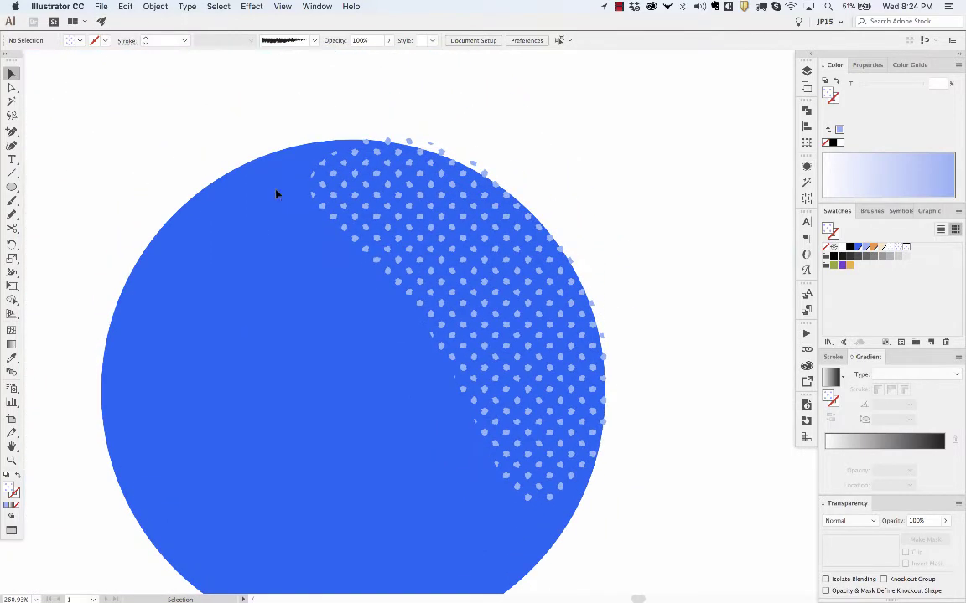
{"action": "left_click_drag", "start_coordinate": [225, 101], "coordinate": [219, 68]}
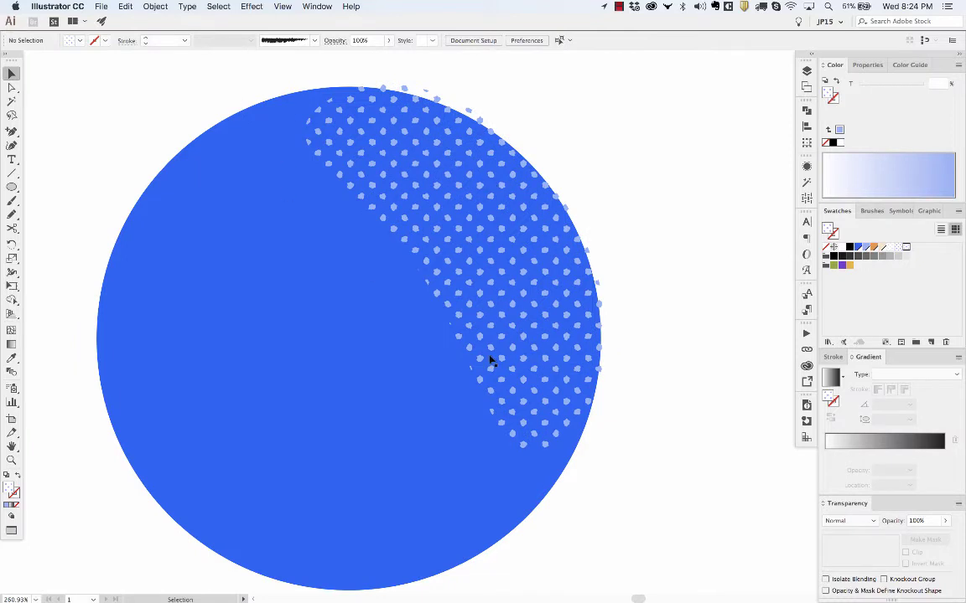
Try scaling the dotted shape down together with its pattern fill, and undo the scaling.
{"action": "scroll", "coordinate": [511, 241], "scroll_direction": "up", "scroll_amount": 2}
{"action": "key", "text": "s"}
{"action": "key", "text": "a"}
{"action": "left_click", "coordinate": [511, 240]}
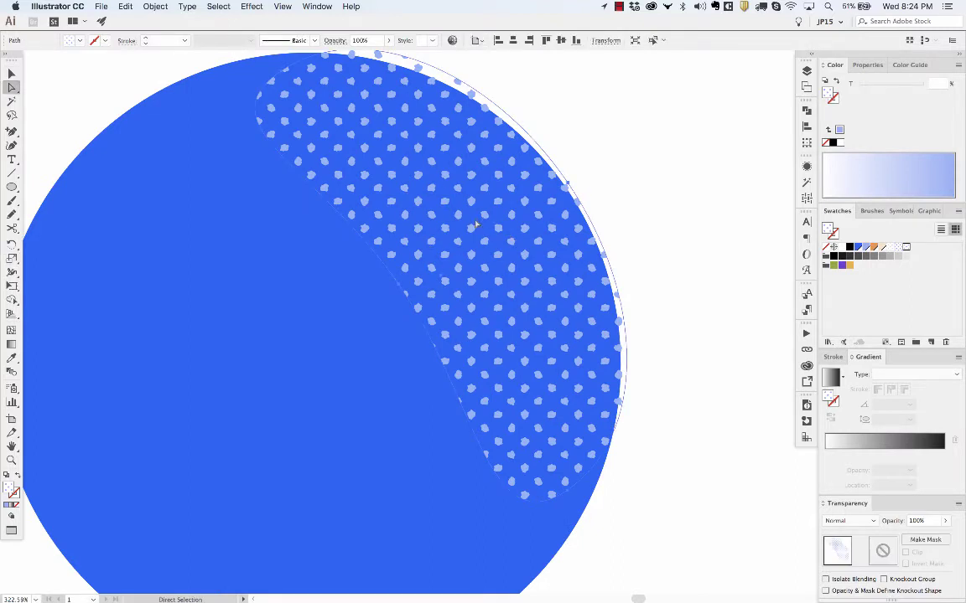
{"action": "key", "text": "s"}
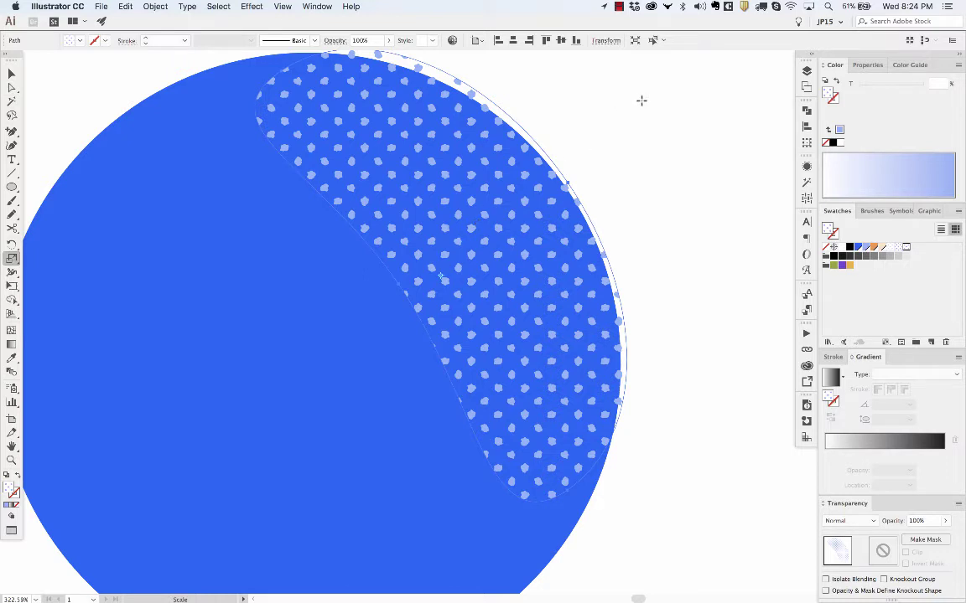
{"action": "left_click_drag", "start_coordinate": [641, 101], "coordinate": [543, 197]}
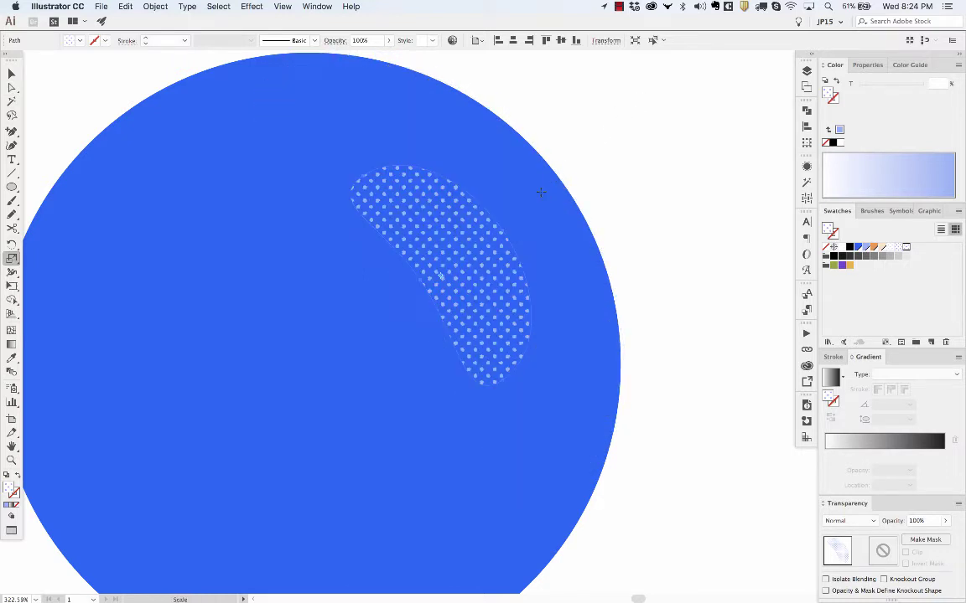
{"action": "key", "text": "super+z"}
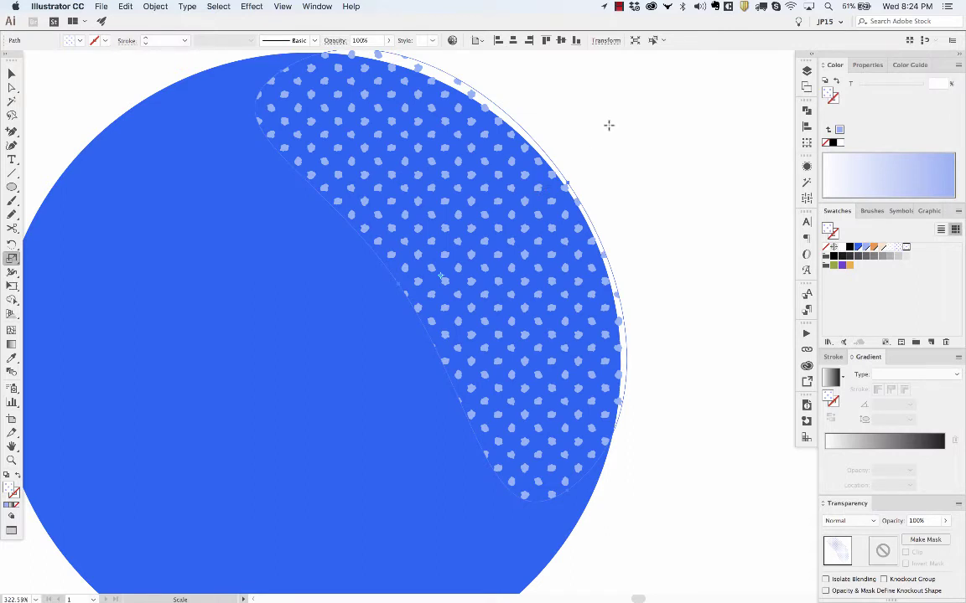
Scale down only the dot pattern inside the shape and rotate the pattern slightly clockwise, leaving the outline as it is.
{"action": "left_click_drag", "start_coordinate": [612, 103], "coordinate": [543, 151]}
{"action": "scroll", "coordinate": [543, 145], "scroll_direction": "up", "scroll_amount": 4}
{"action": "key", "text": "r"}
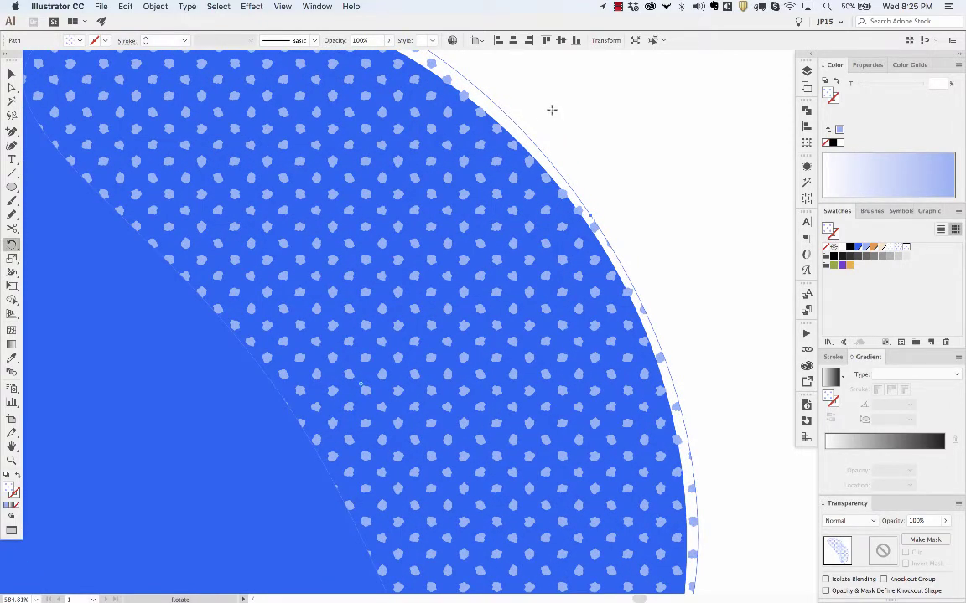
{"action": "left_click_drag", "start_coordinate": [552, 110], "coordinate": [582, 105]}
{"action": "key", "text": "a"}
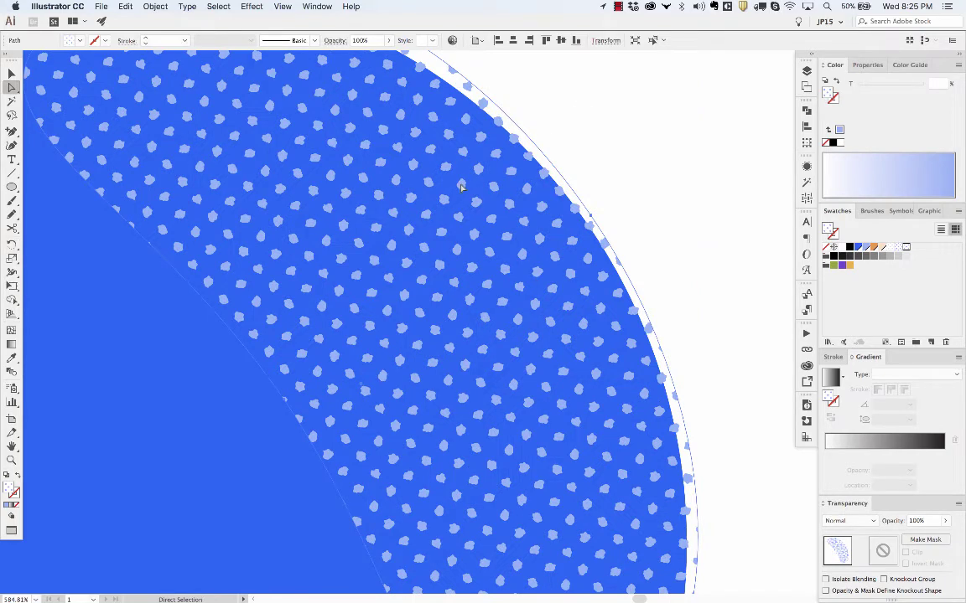
Reposition only the dot pattern within the shape, moving it to the right and nudging it back left in small increments.
{"action": "left_click_drag", "start_coordinate": [460, 184], "coordinate": [478, 186]}
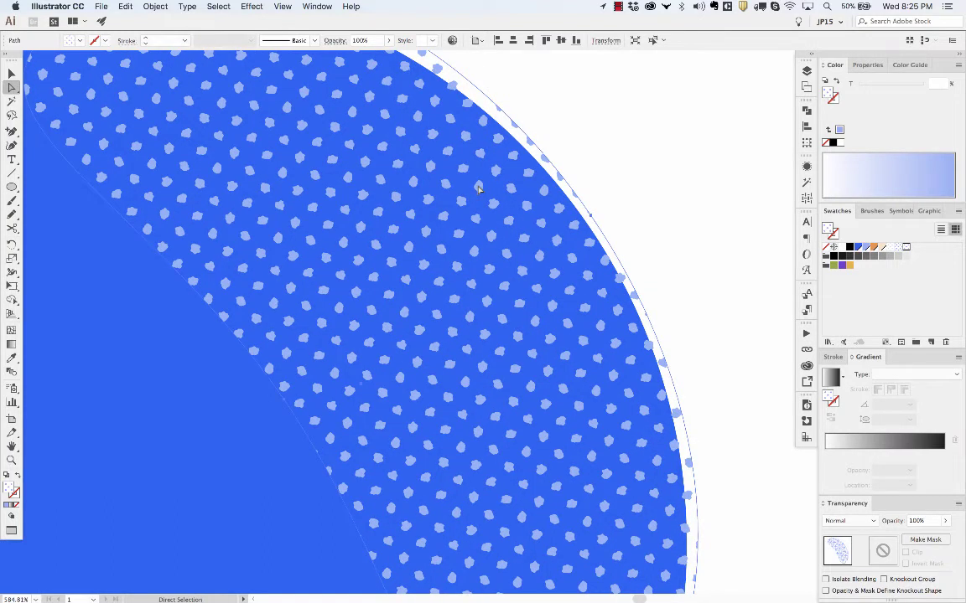
{"action": "key", "text": "grave+Left"}
{"action": "key", "text": "grave+Left"}
{"action": "key", "text": "grave+Left"}
{"action": "key", "text": "grave+Left"}
{"action": "key", "text": "grave+Left"}
{"action": "key", "text": "grave+Left"}
{"action": "key", "text": "grave+Left"}
{"action": "key", "text": "grave+Left"}
{"action": "key", "text": "grave+Left"}
{"action": "key", "text": "grave+Left"}
{"action": "key", "text": "grave+Left"}
{"action": "key", "text": "grave+Left"}
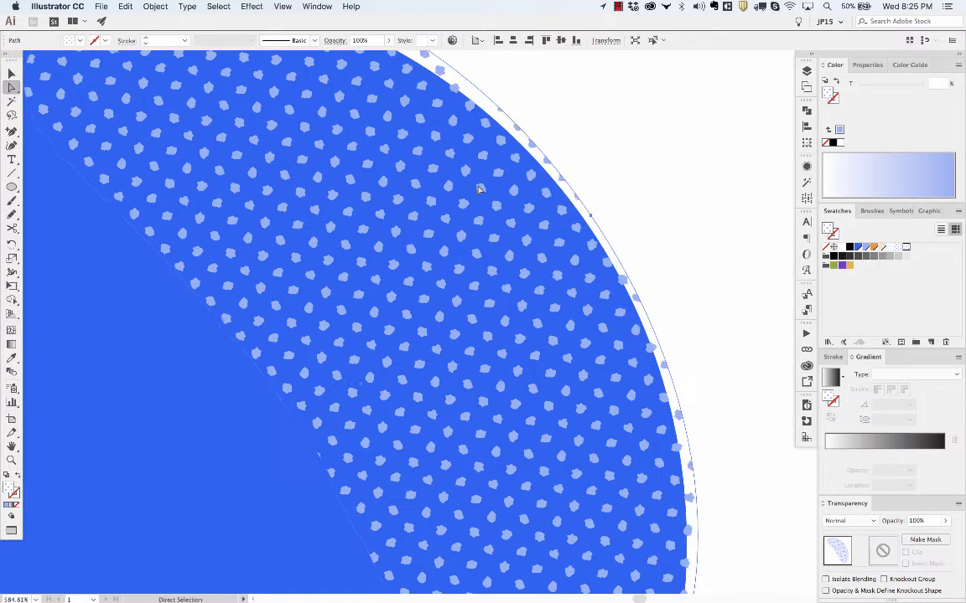
Nudge only the dot pattern left and down within the shape in small increments.
{"action": "key", "text": "grave+Left"}
{"action": "key", "text": "grave+Left"}
{"action": "key", "text": "grave+Left"}
{"action": "key", "text": "grave+Left"}
{"action": "key", "text": "grave+Left"}
{"action": "key", "text": "grave+Left"}
{"action": "key", "text": "grave+Left"}
{"action": "key", "text": "grave+Left"}
{"action": "key", "text": "grave+Down"}
{"action": "key", "text": "grave+Down"}
{"action": "key", "text": "grave+Down"}
{"action": "key", "text": "grave+Down"}
{"action": "key", "text": "grave+Down"}
{"action": "key", "text": "grave+Down"}
{"action": "key", "text": "grave+Down"}
{"action": "key", "text": "grave+Down"}
Undo the recent nudges of the dot pattern.
{"action": "key", "text": "super+z"}
{"action": "key", "text": "super+z"}
{"action": "key", "text": "super+z"}
{"action": "key", "text": "super+z"}
{"action": "key", "text": "super+z"}
{"action": "key", "text": "super+z"}
{"action": "key", "text": "super+z"}
{"action": "key", "text": "super+z"}
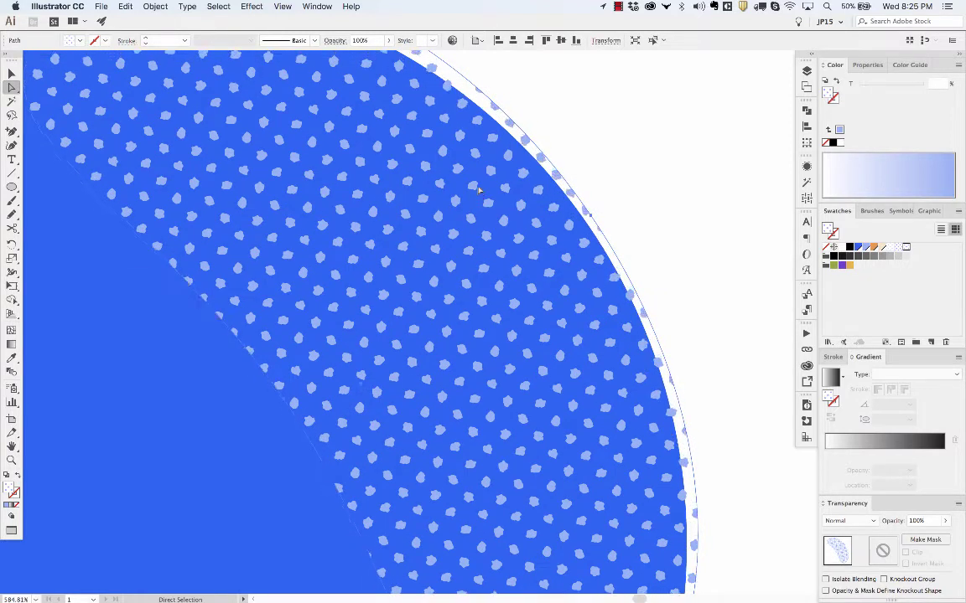
{"action": "key", "text": "super+z"}
{"action": "key", "text": "super+z"}
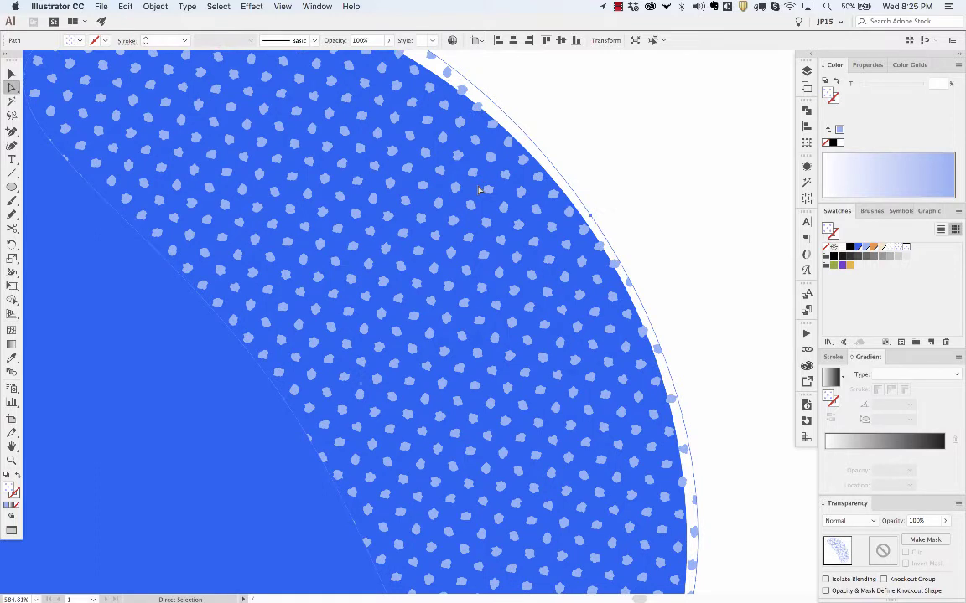
{"action": "key", "text": "super+z"}
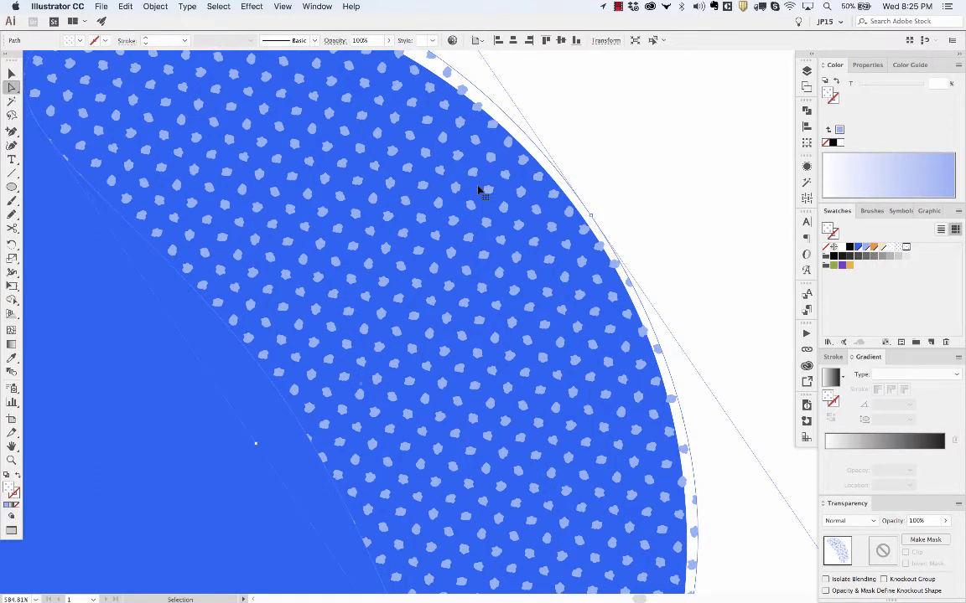
Lower the keyboard increment in the general preferences for finer nudging.
{"action": "key", "text": "super+shift+2"}
{"action": "left_click_drag", "start_coordinate": [0, 0], "coordinate": [640, 98]}
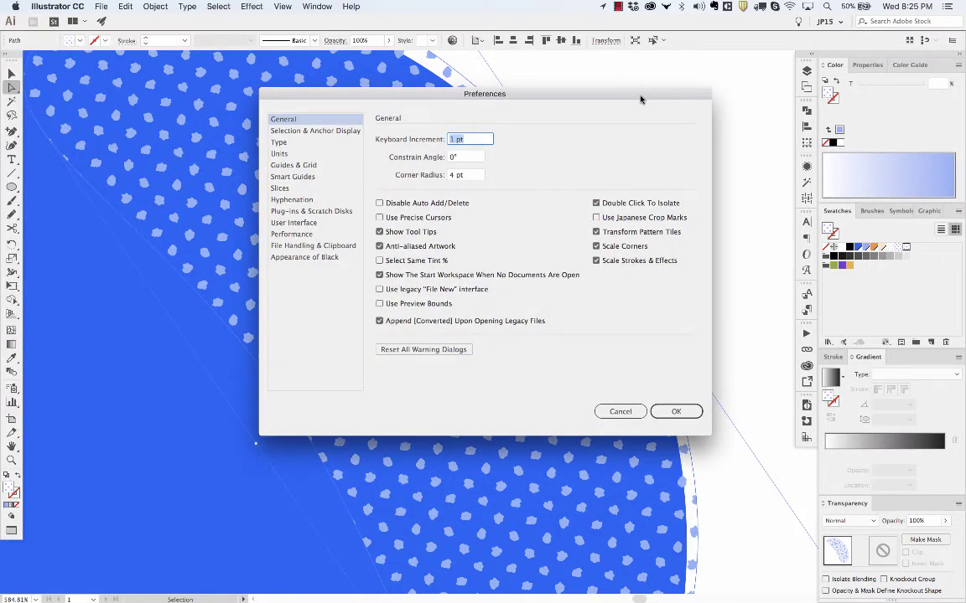
{"action": "key", "text": "BackSpace"}
{"action": "key", "text": "Return"}
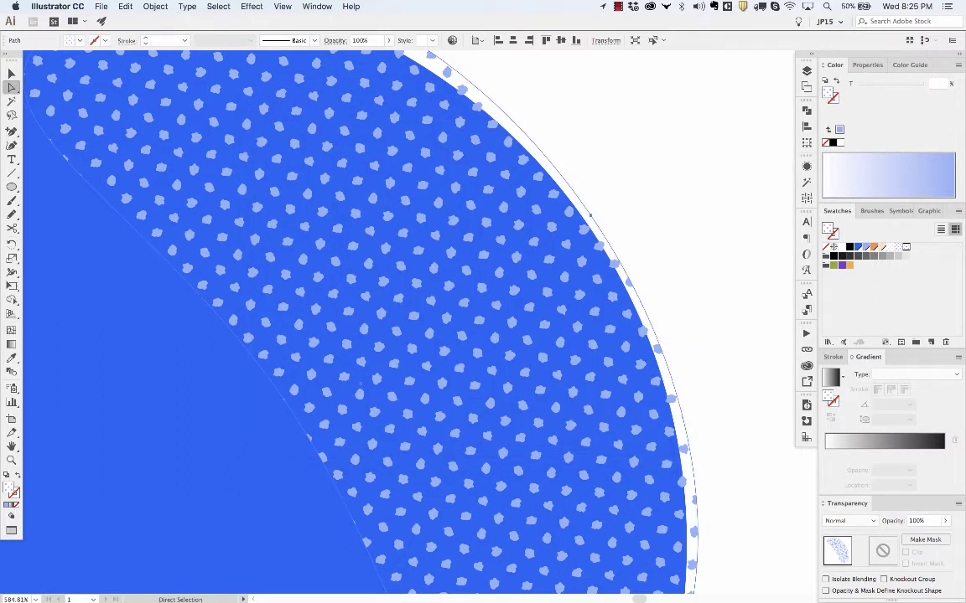
Nudge only the dot pattern very slightly left and down within the shape, using the finer increment.
{"action": "key", "text": "grave+Left"}
{"action": "key", "text": "grave+Left"}
{"action": "key", "text": "grave+Left"}
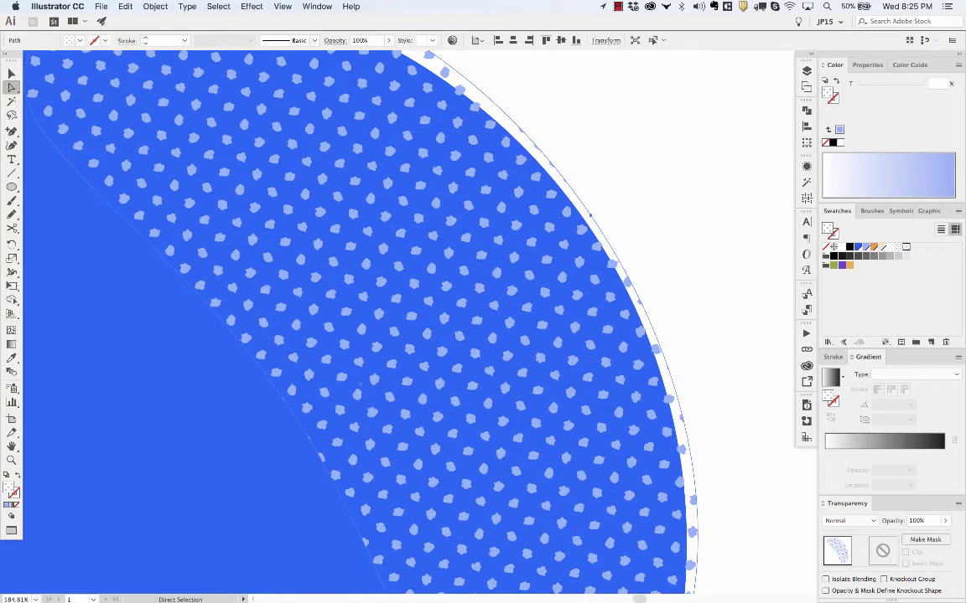
{"action": "key", "text": "Left"}
{"action": "key", "text": "Left"}
{"action": "key", "text": "Left"}
{"action": "key", "text": "Left"}
{"action": "key", "text": "Left"}
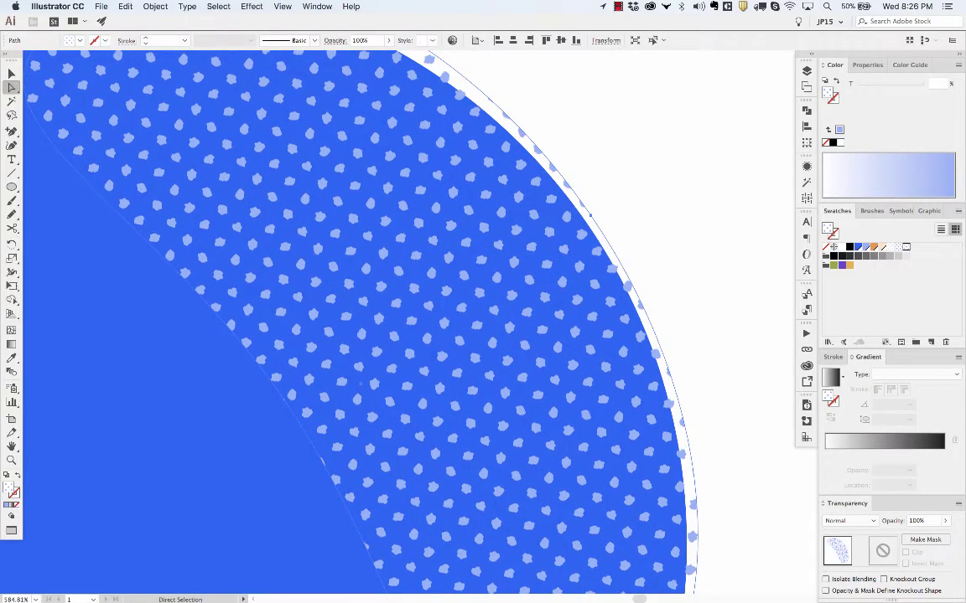
{"action": "key", "text": "Left"}
{"action": "key", "text": "Left"}
{"action": "key", "text": "Left"}
{"action": "key", "text": "Left"}
{"action": "key", "text": "Left"}
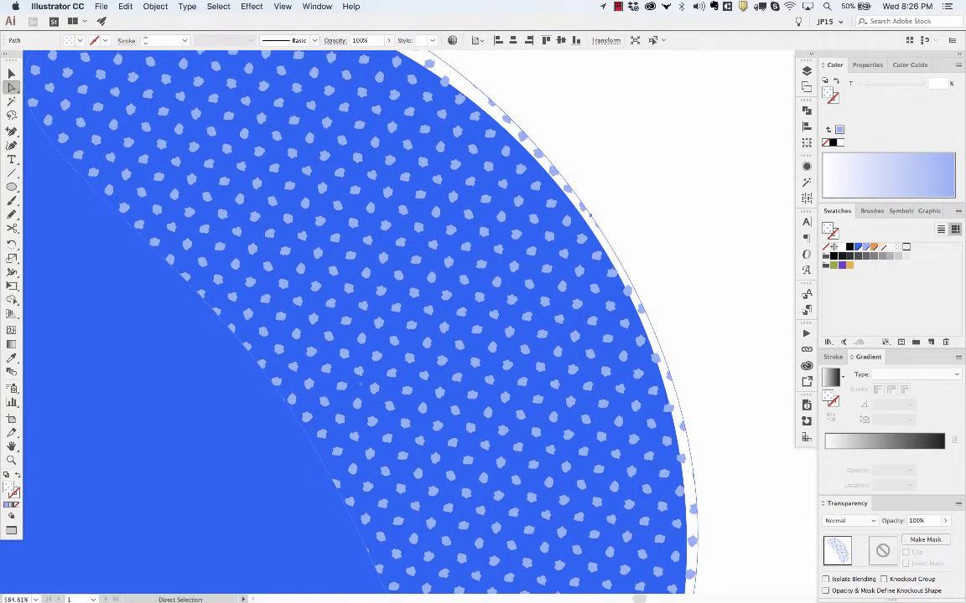
Reopen the preferences for the keyboard increment, confirm them, and deselect the dotted shape.
{"action": "key", "text": "super+k"}
{"action": "key", "text": "Return"}
{"action": "left_click", "coordinate": [731, 163]}
{"action": "scroll", "coordinate": [731, 163], "scroll_direction": "down", "scroll_amount": 4}
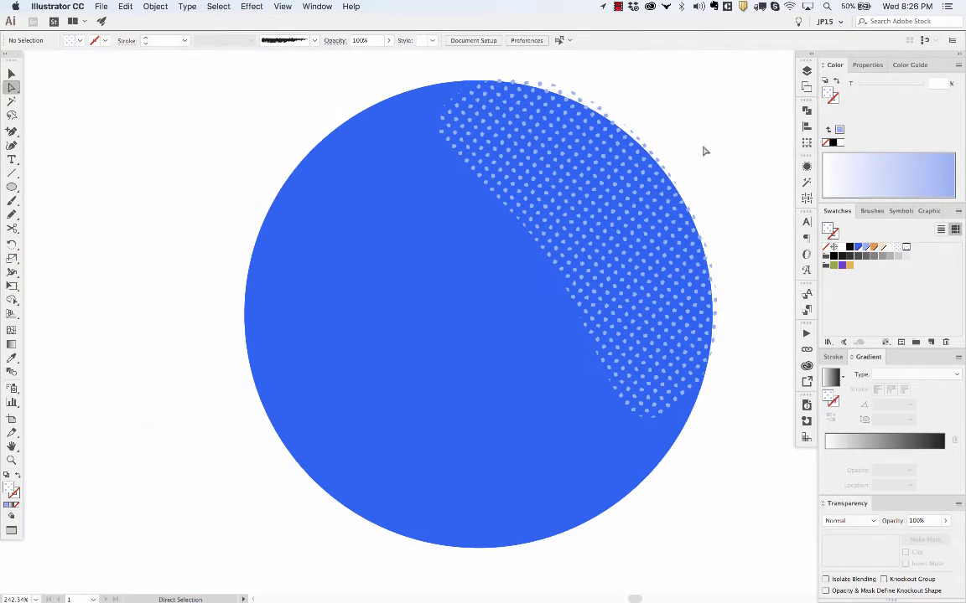
Locate and select the wood grain photo beside the artboard, and switch to Photoshop.
{"action": "scroll", "coordinate": [618, 175], "scroll_direction": "down", "scroll_amount": 1}
{"action": "scroll", "coordinate": [618, 179], "scroll_direction": "down", "scroll_amount": 1}
{"action": "left_click_drag", "start_coordinate": [357, 192], "coordinate": [610, 191]}
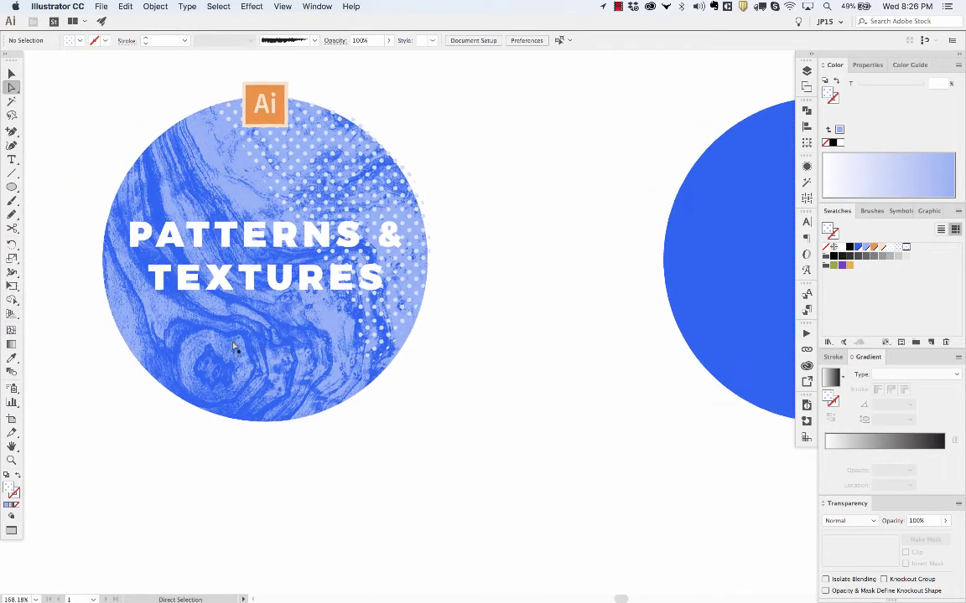
{"action": "scroll", "coordinate": [234, 348], "scroll_direction": "left", "scroll_amount": 15}
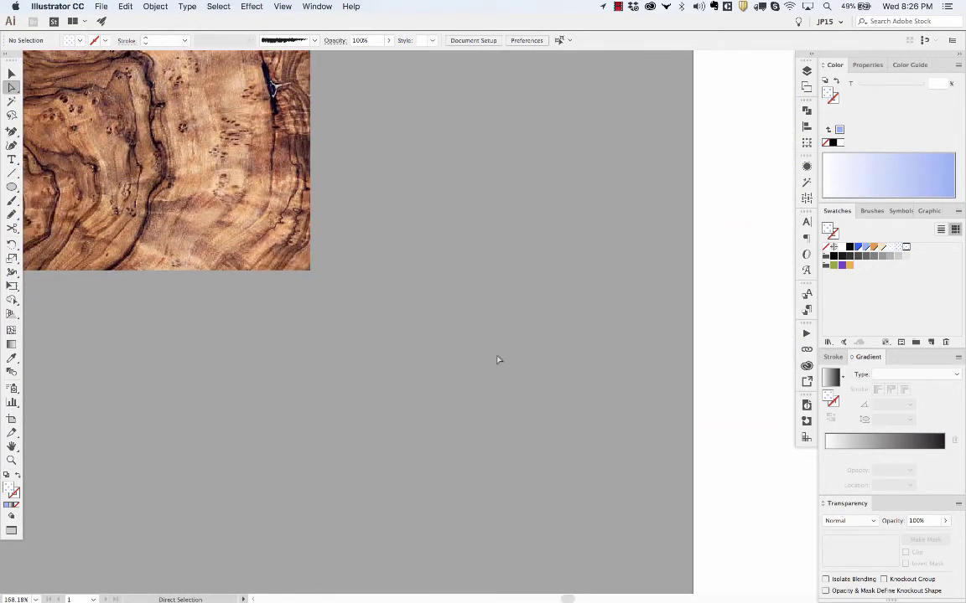
{"action": "scroll", "coordinate": [497, 360], "scroll_direction": "down", "scroll_amount": 5}
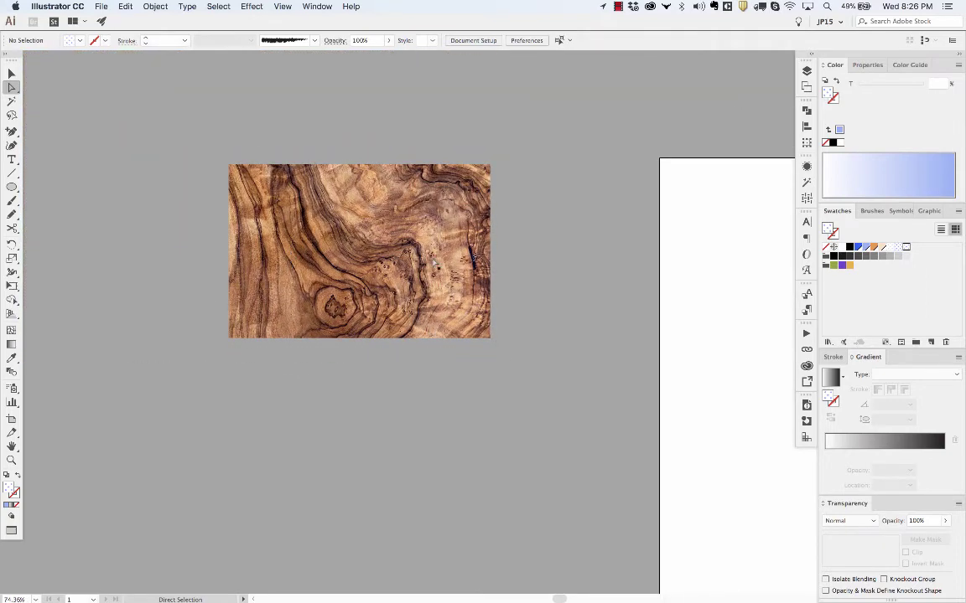
{"action": "left_click", "coordinate": [349, 296]}
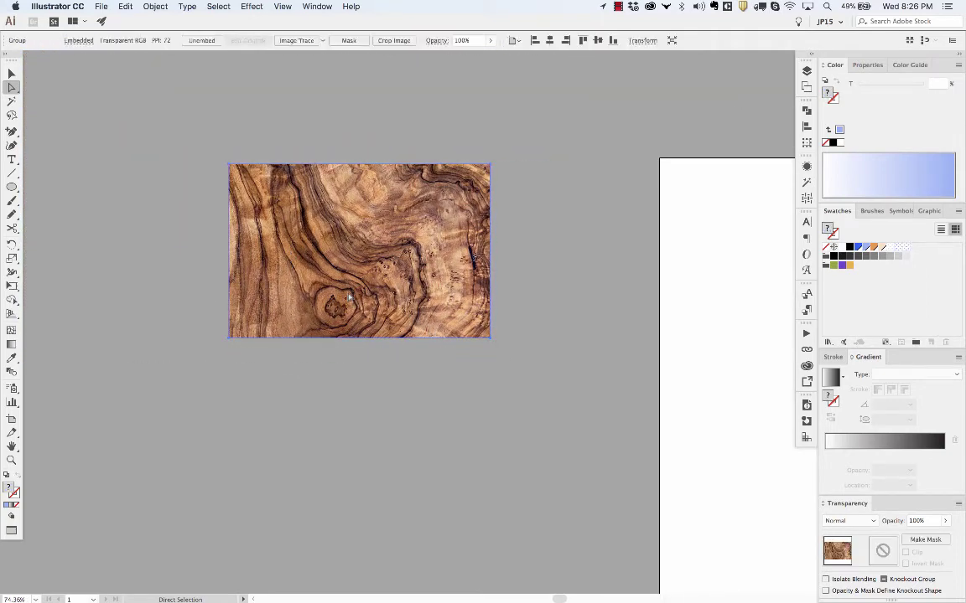
{"action": "key", "text": "v"}
{"action": "key", "text": "Tab"}
{"action": "key", "text": "super+Tab"}
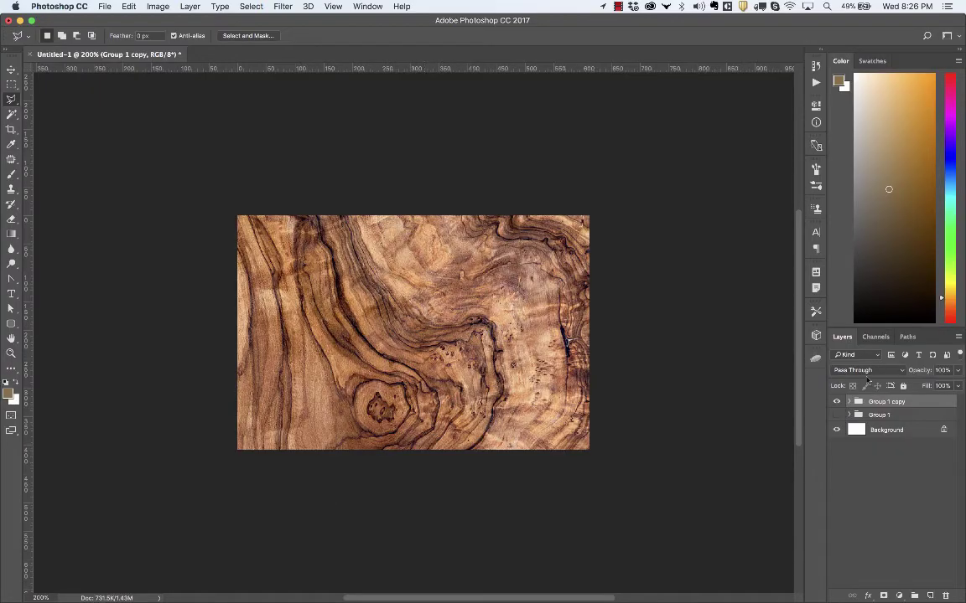
Expand the Group 1 copy layer group and add a Black & White adjustment above the wood grain layer.
{"action": "left_click", "coordinate": [849, 401]}
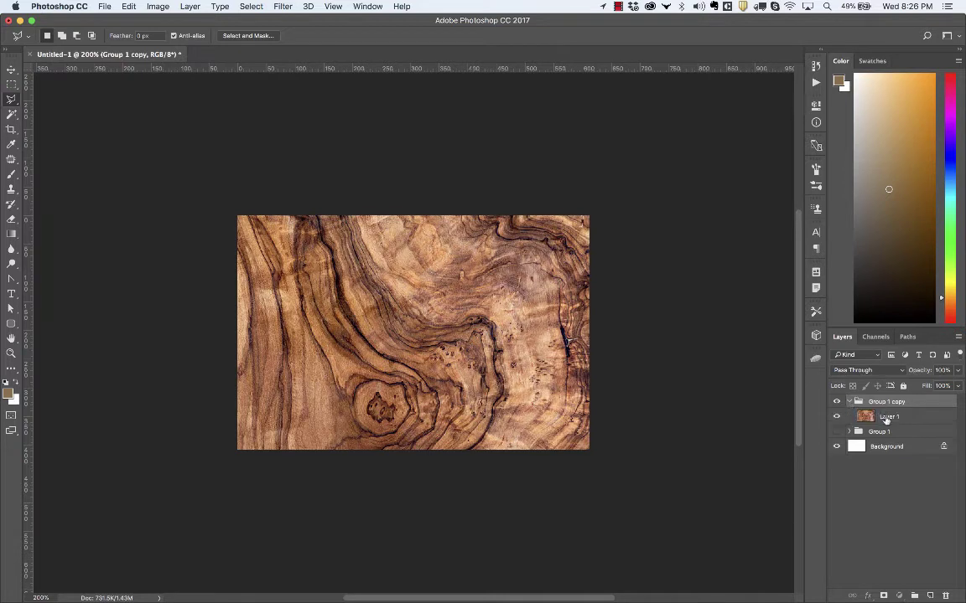
{"action": "left_click", "coordinate": [889, 417]}
{"action": "left_click", "coordinate": [899, 595]}
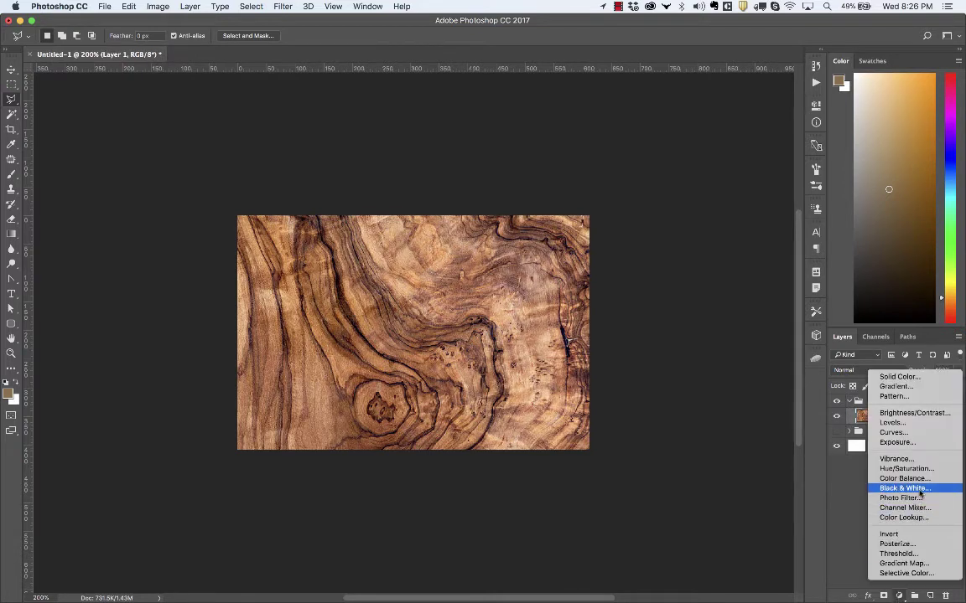
{"action": "left_click", "coordinate": [903, 547]}
Add a Levels adjustment above the Black & White layer with input levels 77, 1.11 and 124 for strong contrast.
{"action": "left_click", "coordinate": [899, 595]}
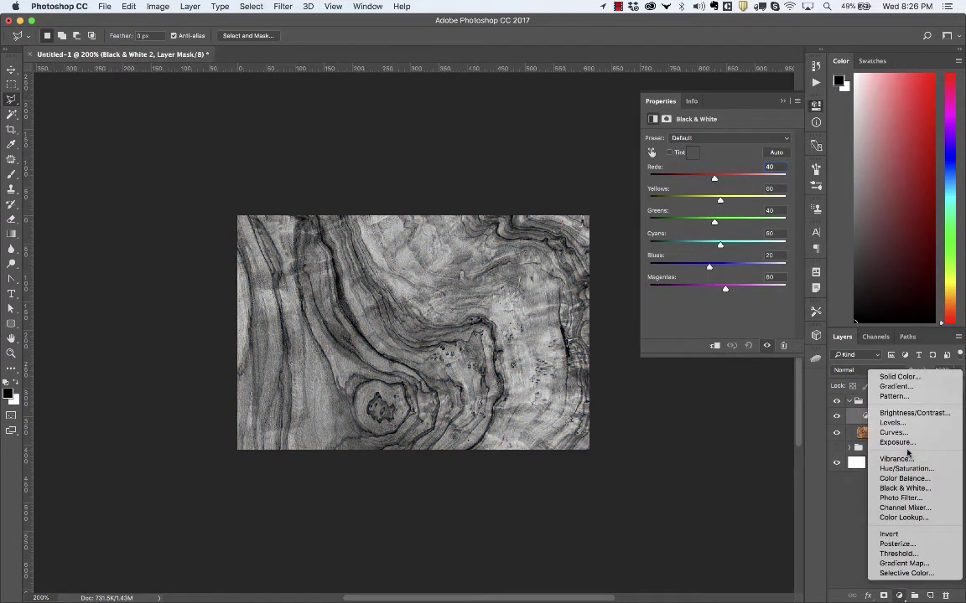
{"action": "left_click", "coordinate": [903, 424]}
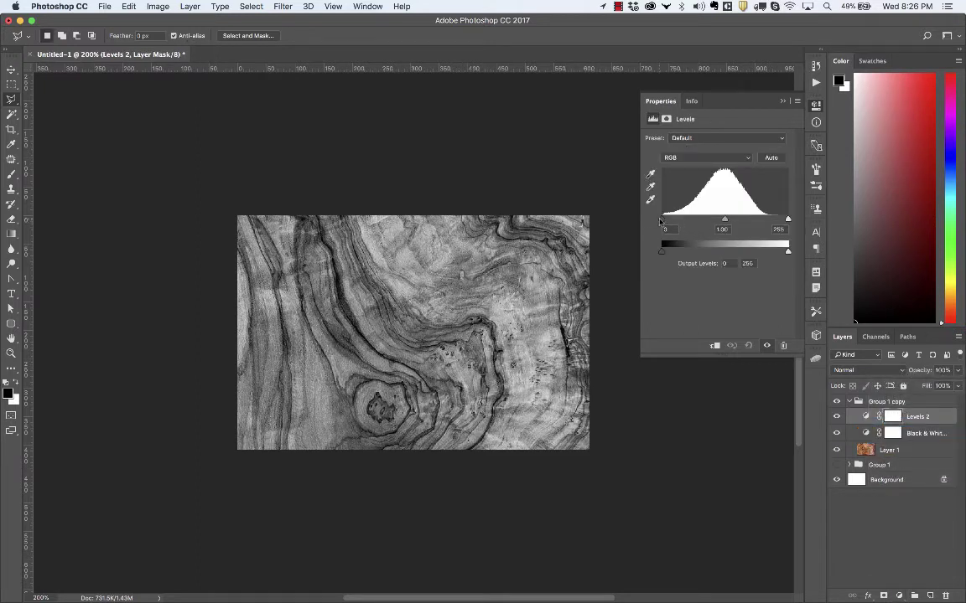
{"action": "left_click_drag", "start_coordinate": [661, 221], "coordinate": [724, 220]}
{"action": "left_click_drag", "start_coordinate": [788, 220], "coordinate": [725, 220]}
{"action": "scroll", "coordinate": [283, 298], "scroll_direction": "up", "scroll_amount": 4}
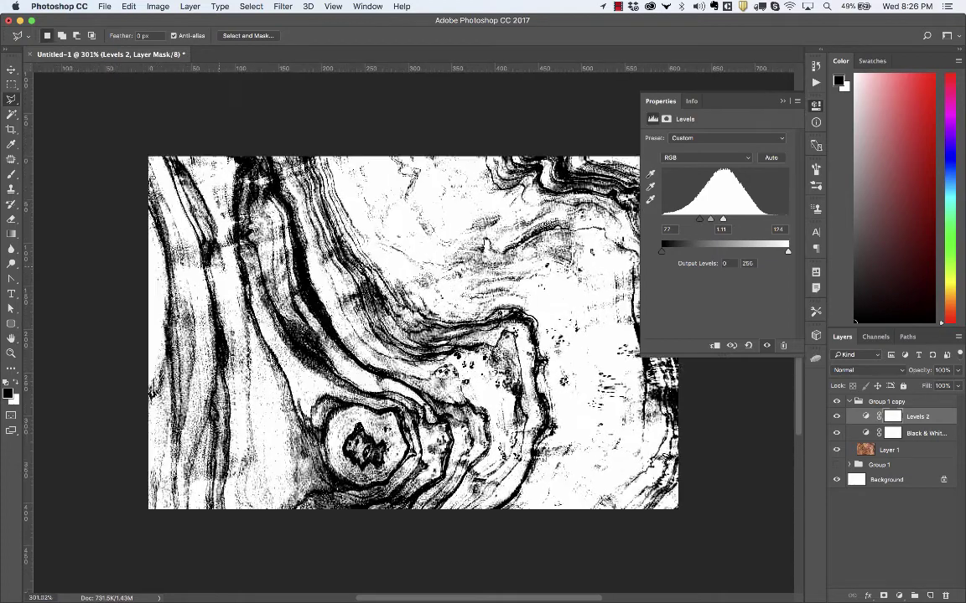
Copy the entire high-contrast wood texture and paste it into the Illustrator document.
{"action": "key", "text": "super+a"}
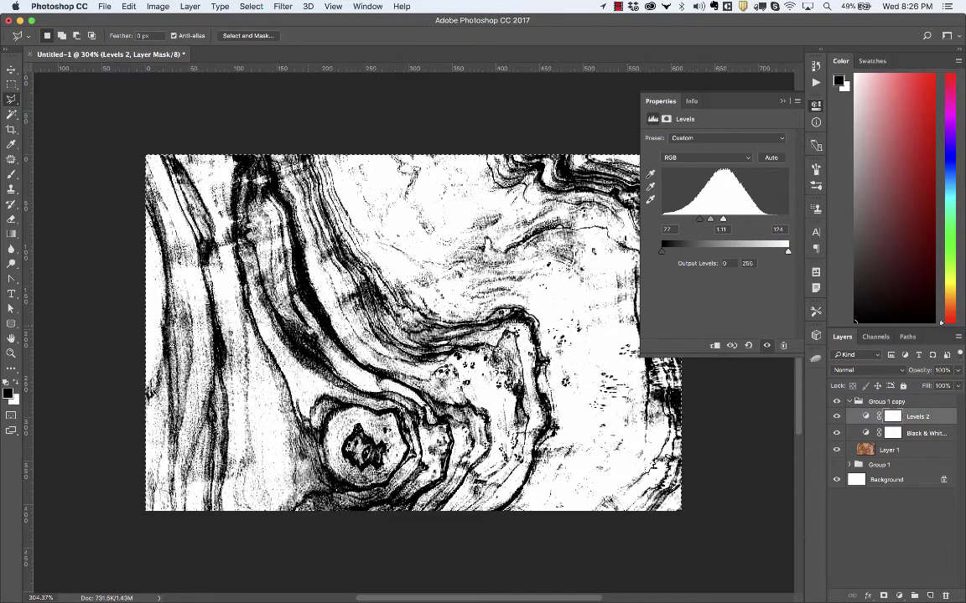
{"action": "key", "text": "super+Tab"}
{"action": "scroll", "coordinate": [530, 347], "scroll_direction": "down", "scroll_amount": 3}
{"action": "scroll", "coordinate": [530, 347], "scroll_direction": "right", "scroll_amount": 6}
{"action": "scroll", "coordinate": [529, 346], "scroll_direction": "up", "scroll_amount": 3}
{"action": "scroll", "coordinate": [529, 346], "scroll_direction": "up", "scroll_amount": 1}
{"action": "scroll", "coordinate": [529, 346], "scroll_direction": "right", "scroll_amount": 1}
{"action": "key", "text": "super+v"}
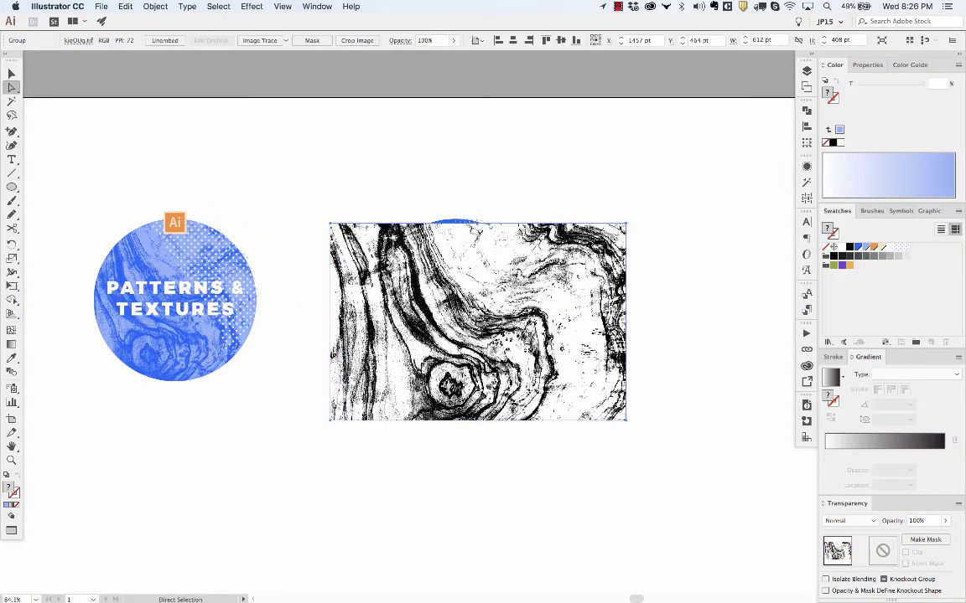
Move the pasted texture below the blue circle and deselect it.
{"action": "left_click_drag", "start_coordinate": [461, 294], "coordinate": [454, 460]}
{"action": "key", "text": "super+shift+a"}
{"action": "scroll", "coordinate": [454, 452], "scroll_direction": "down", "scroll_amount": 2}
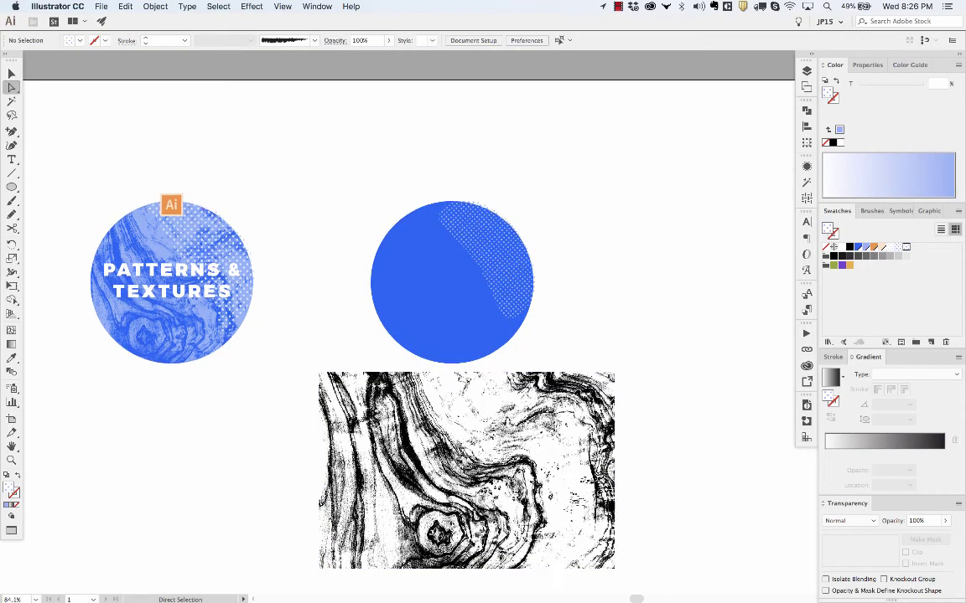
Duplicate the blue circle, recolor the copy with the light blue swatch, and align it exactly over the original.
{"action": "scroll", "coordinate": [453, 452], "scroll_direction": "up", "scroll_amount": 3}
{"action": "scroll", "coordinate": [405, 207], "scroll_direction": "up", "scroll_amount": 3}
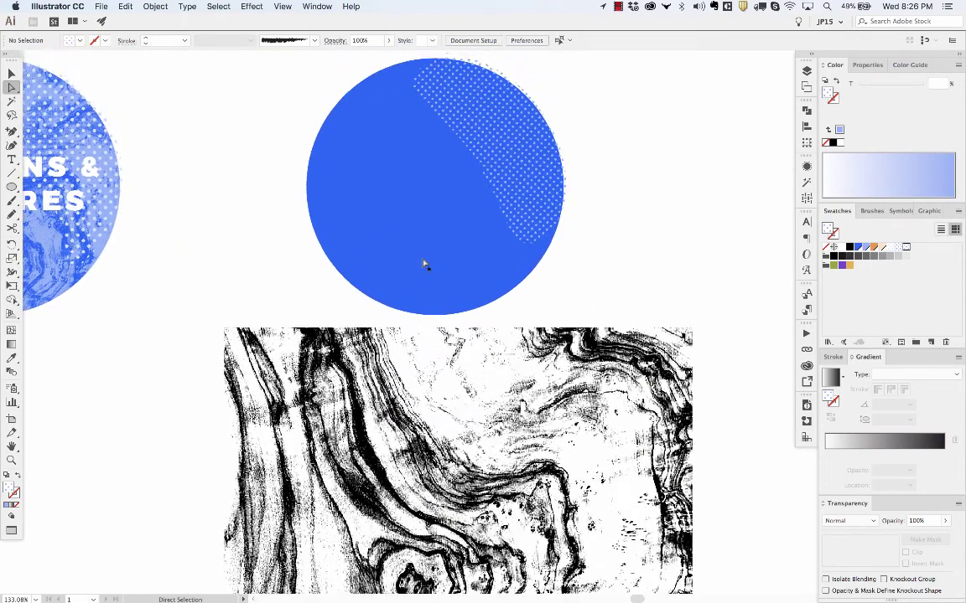
{"action": "left_click", "coordinate": [393, 179]}
{"action": "left_click_drag", "start_coordinate": [377, 175], "coordinate": [426, 223]}
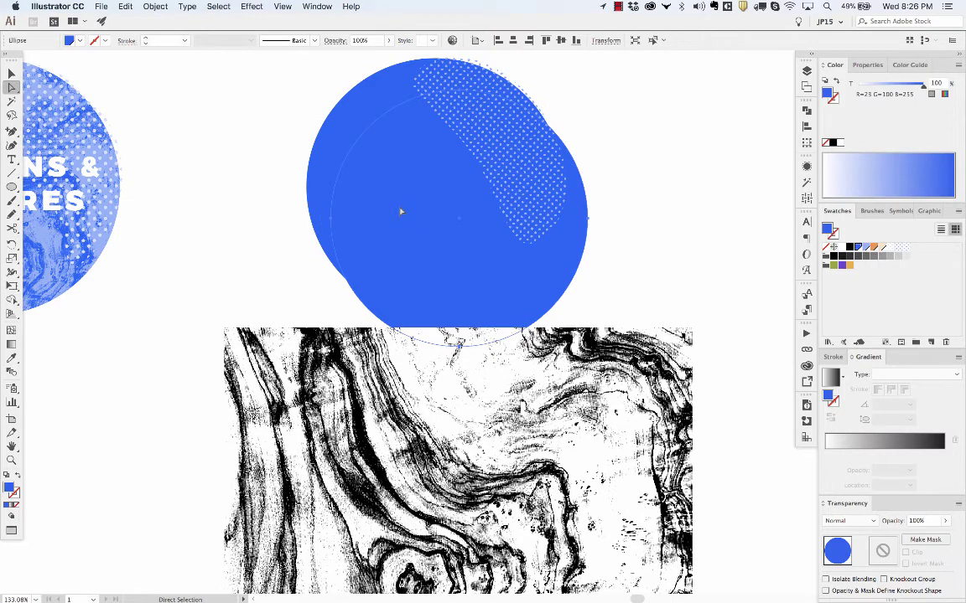
{"action": "left_click", "coordinate": [865, 247]}
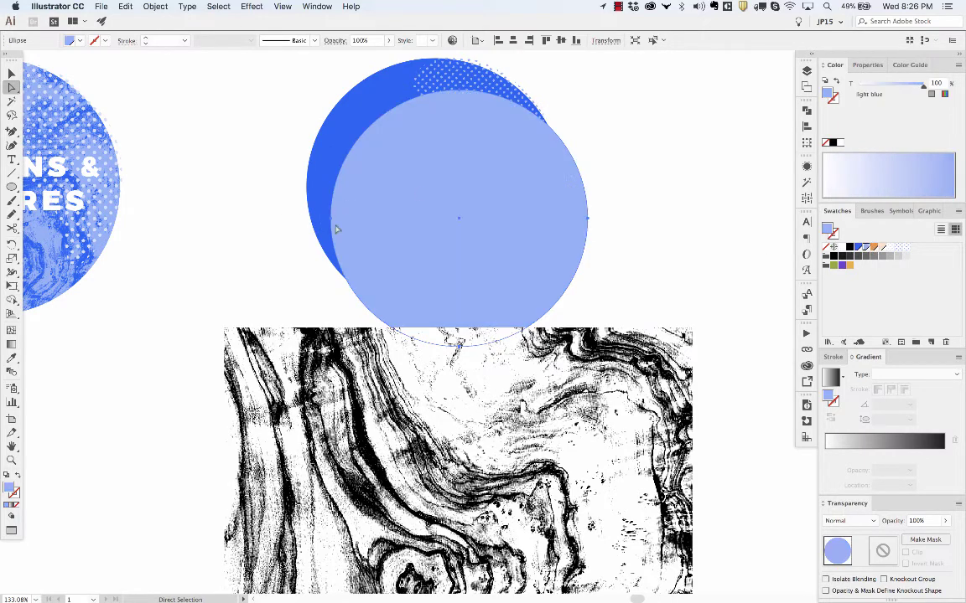
{"action": "left_click_drag", "start_coordinate": [333, 220], "coordinate": [308, 189]}
Place the wood texture over the light blue circle and use it as the circle's opacity mask.
{"action": "scroll", "coordinate": [254, 176], "scroll_direction": "up", "scroll_amount": 3}
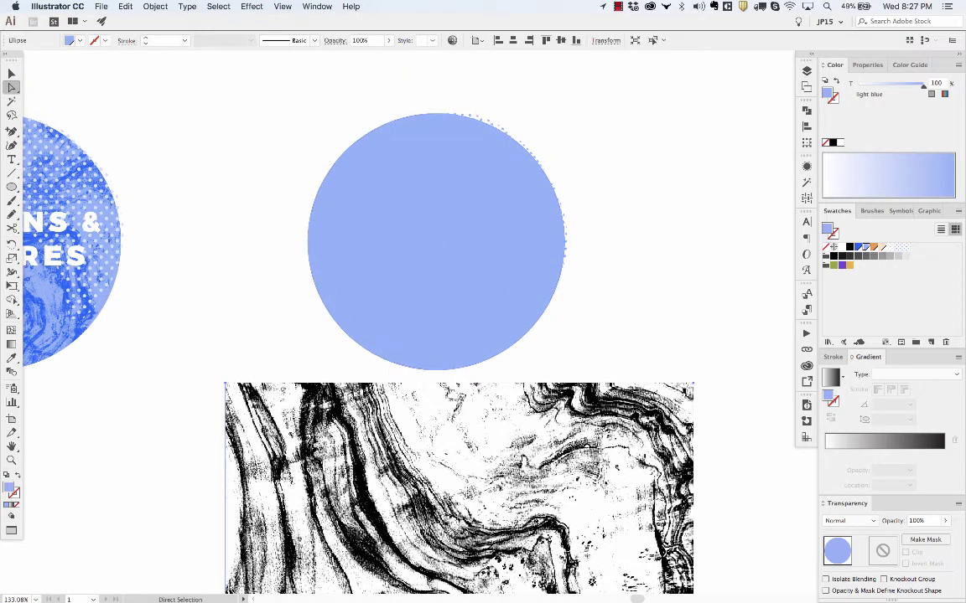
{"action": "mouse_move", "coordinate": [386, 454]}
{"action": "left_mouse_down"}
{"action": "mouse_move", "coordinate": [384, 257]}
{"action": "mouse_move", "coordinate": [373, 199]}
{"action": "mouse_move", "coordinate": [369, 287]}
{"action": "left_mouse_up"}
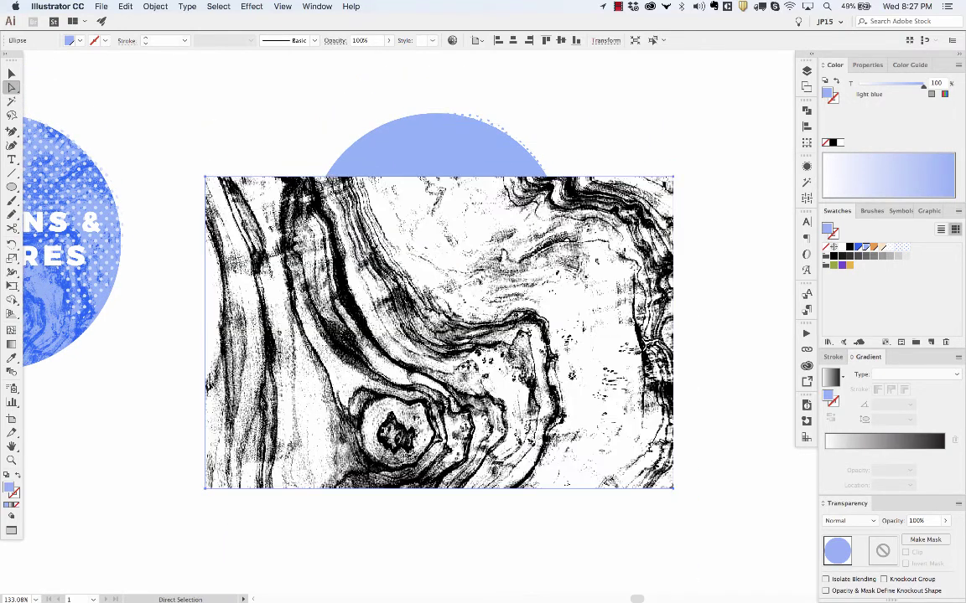
{"action": "left_click", "coordinate": [365, 157], "text": "shift"}
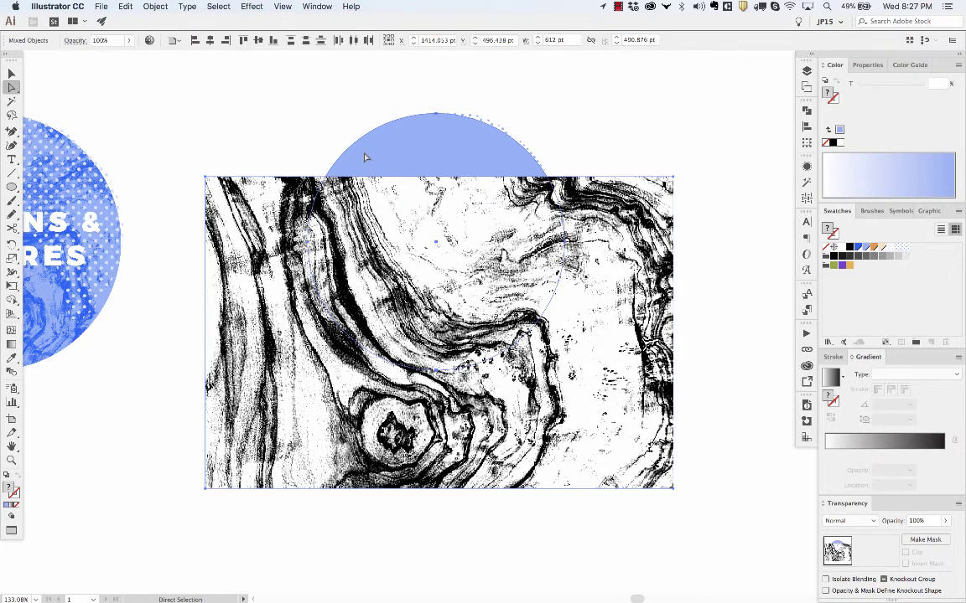
{"action": "left_click", "coordinate": [920, 541]}
{"action": "key", "text": "super+shift+a"}
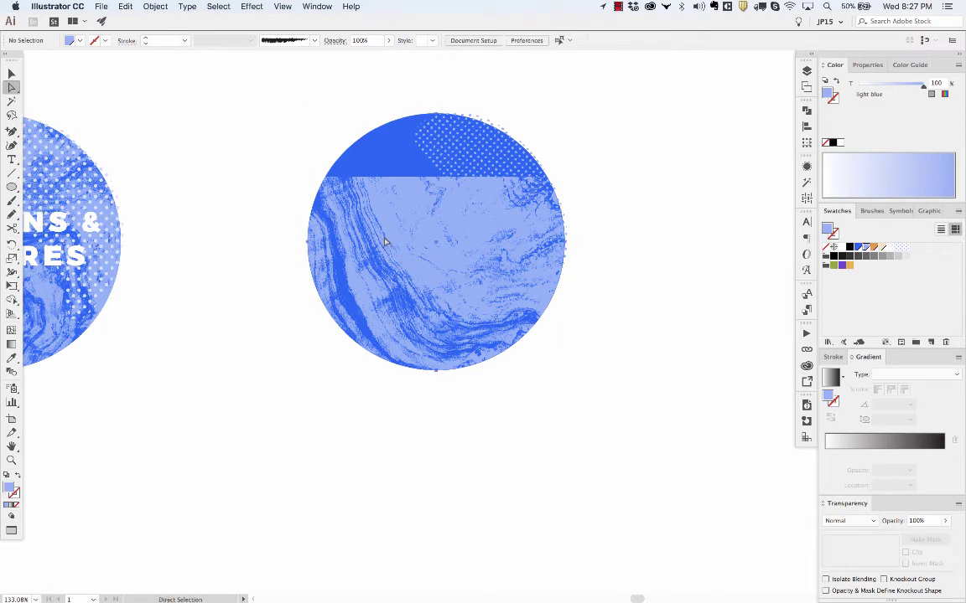
Select the masked light blue circle and invert its opacity mask.
{"action": "left_click", "coordinate": [386, 241]}
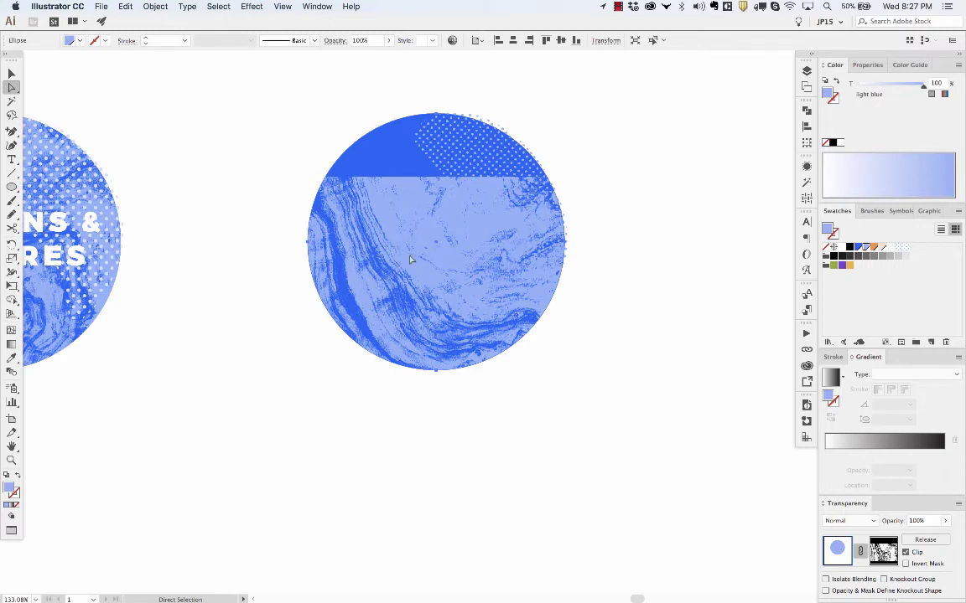
{"action": "left_click", "coordinate": [905, 564]}
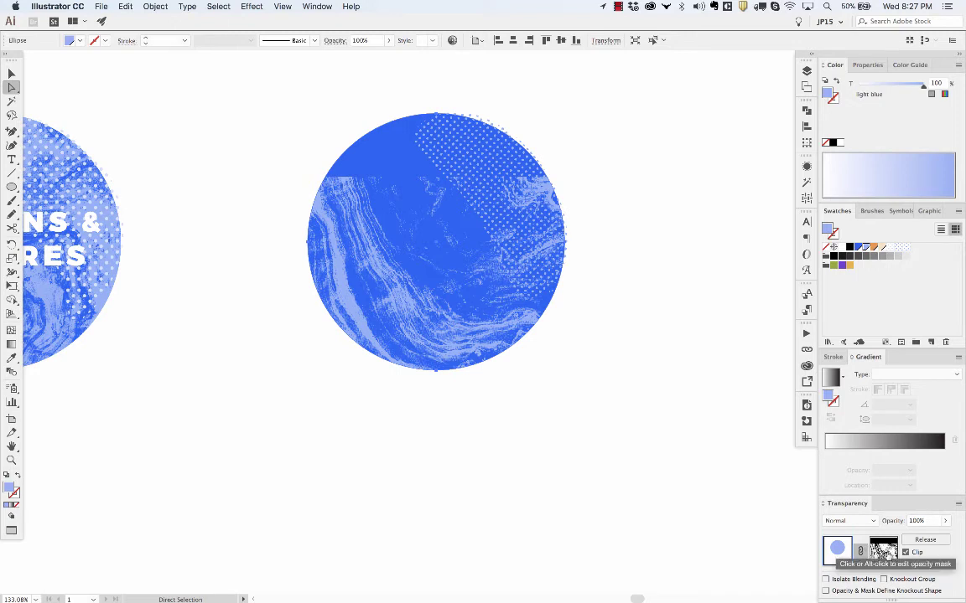
Reposition the texture inside the opacity mask, scale it to about 542 by 362 pt to cover the circle, and turn off mask inversion.
{"action": "left_click", "coordinate": [882, 553]}
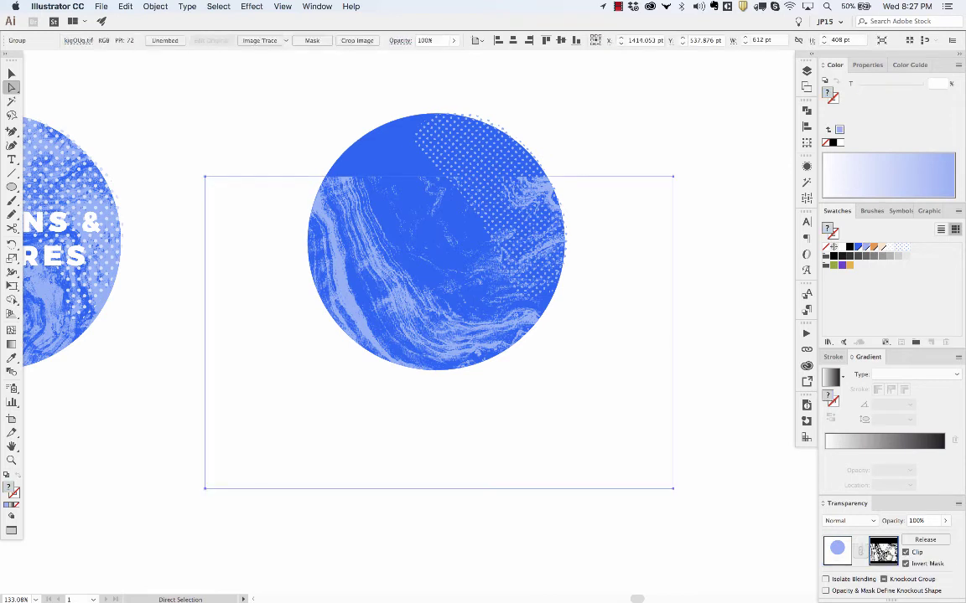
{"action": "left_click_drag", "start_coordinate": [444, 257], "coordinate": [453, 247]}
{"action": "key", "text": "s"}
{"action": "left_click_drag", "start_coordinate": [614, 99], "coordinate": [582, 132]}
{"action": "left_click", "coordinate": [905, 564]}
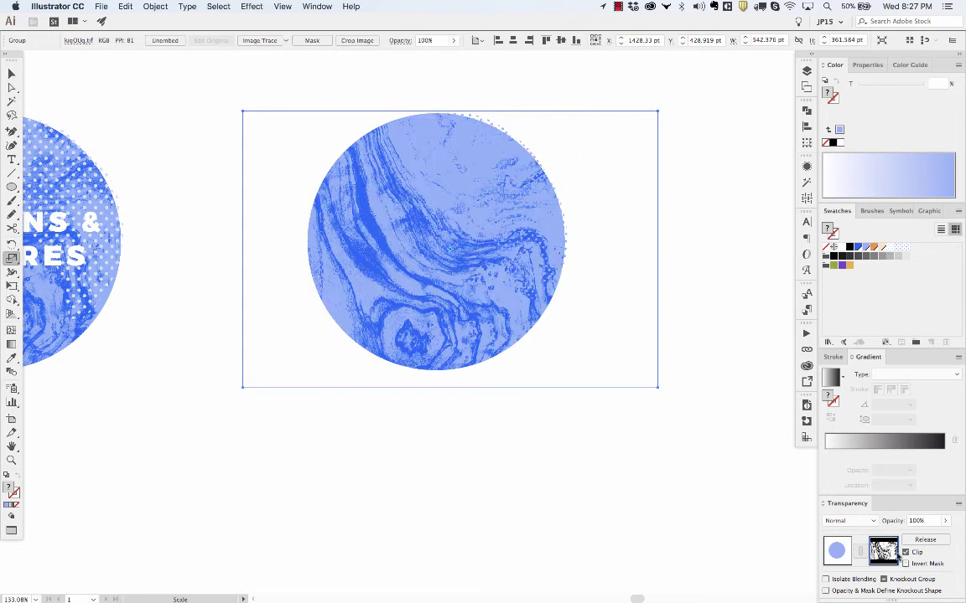
Rescale the texture inside the opacity mask to slightly larger than the circle, and return to editing the masked artwork.
{"action": "left_click_drag", "start_coordinate": [553, 187], "coordinate": [631, 88]}
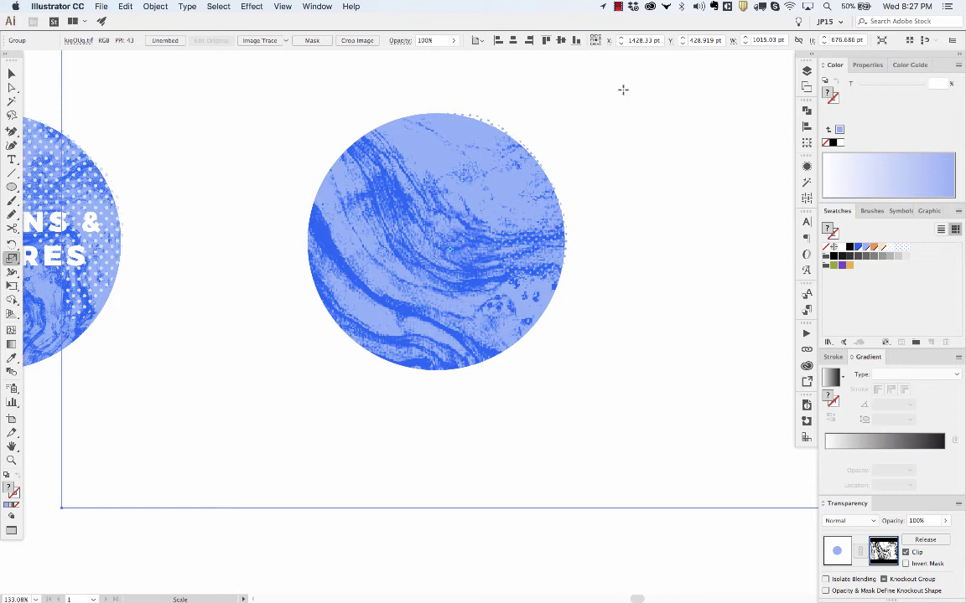
{"action": "left_click_drag", "start_coordinate": [623, 90], "coordinate": [525, 147]}
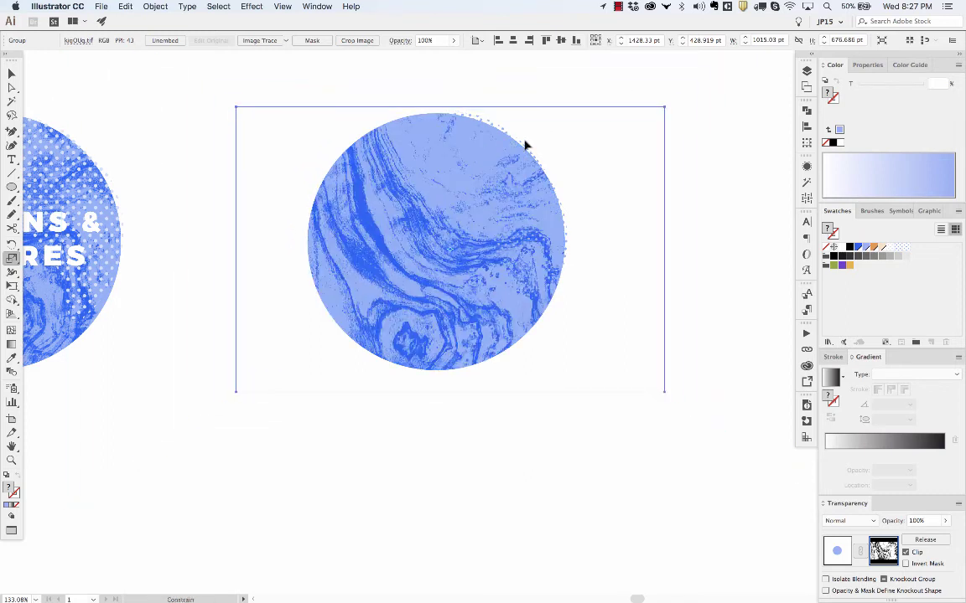
{"action": "left_click", "coordinate": [838, 554]}
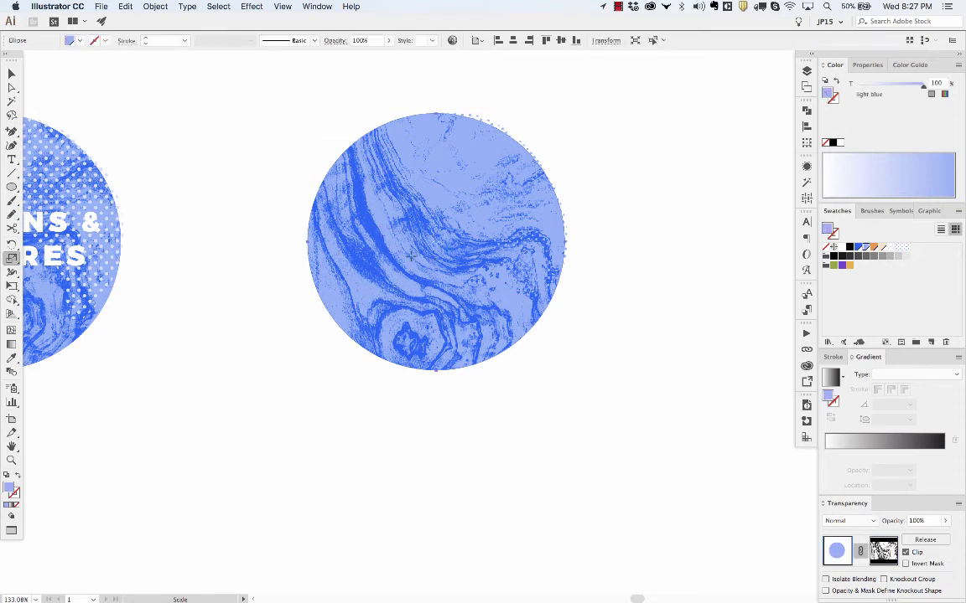
Try reshaping the light blue circle by moving its left anchor point inward, undo the change, and clear the selection.
{"action": "key", "text": "v"}
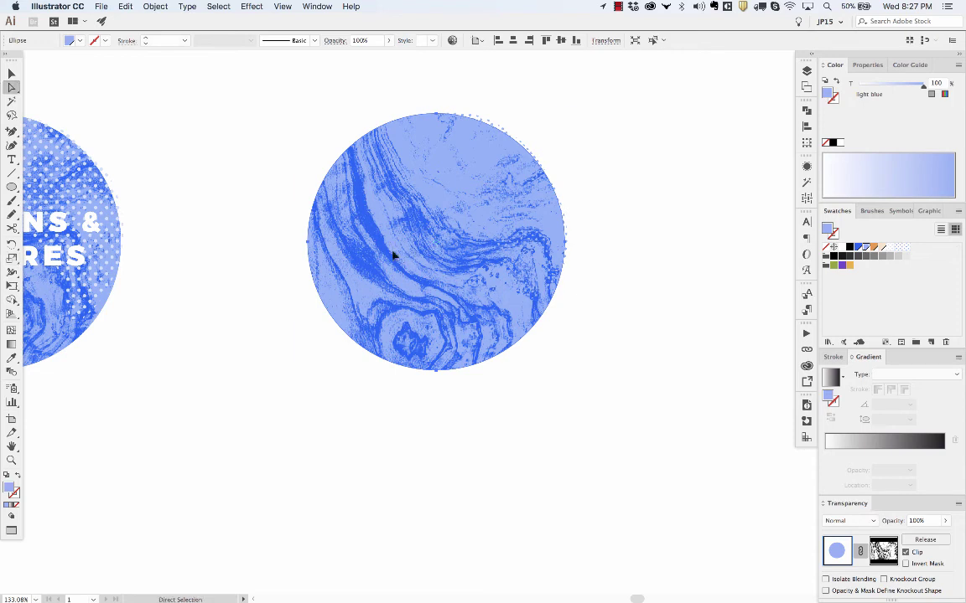
{"action": "key", "text": "a"}
{"action": "left_click_drag", "start_coordinate": [317, 247], "coordinate": [336, 242]}
{"action": "key", "text": "super+z"}
{"action": "key", "text": "super+shift+a"}
{"action": "key", "text": "super+shift+a"}
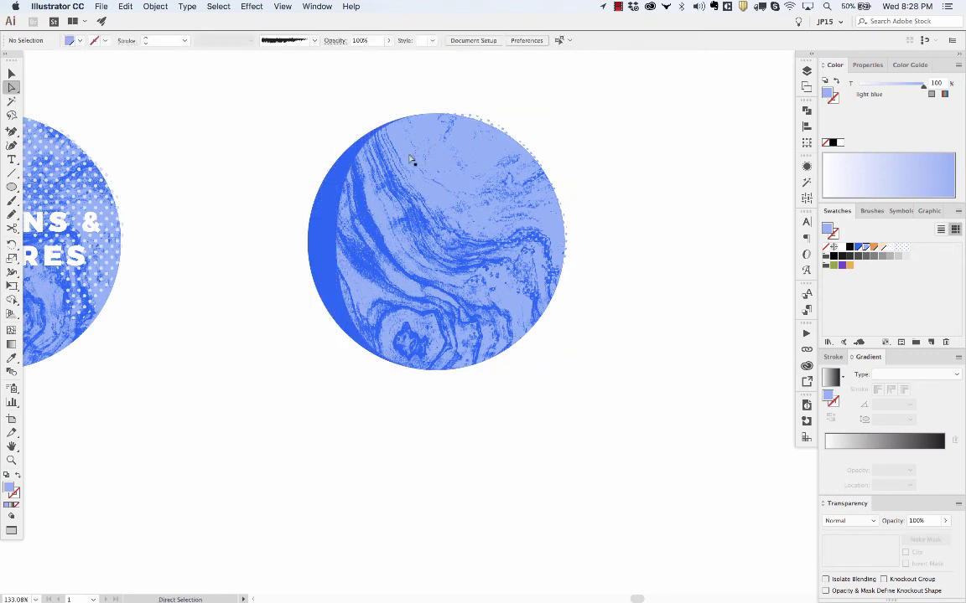
{"action": "left_click", "coordinate": [373, 255]}
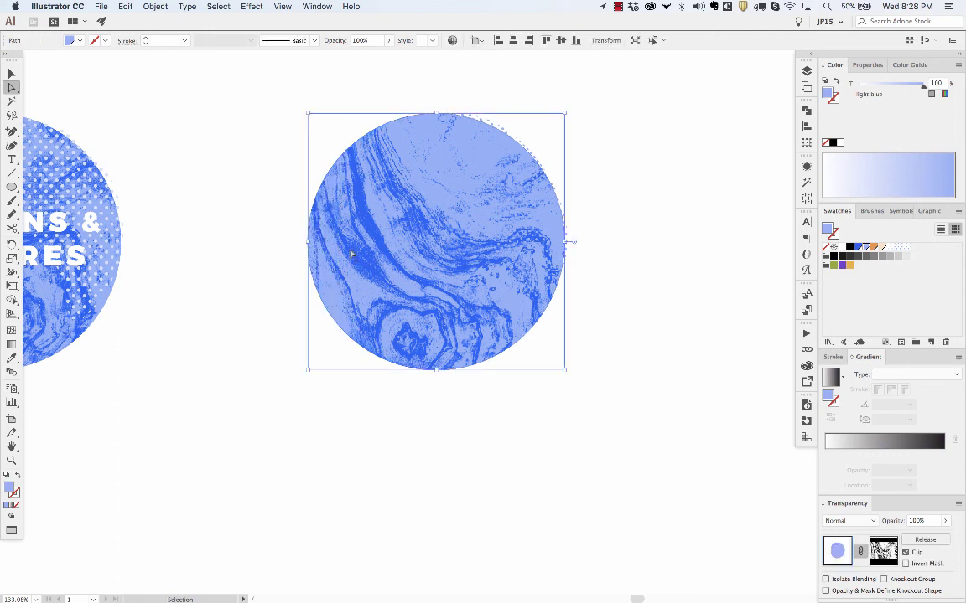
{"action": "key", "text": "super+shift+a"}
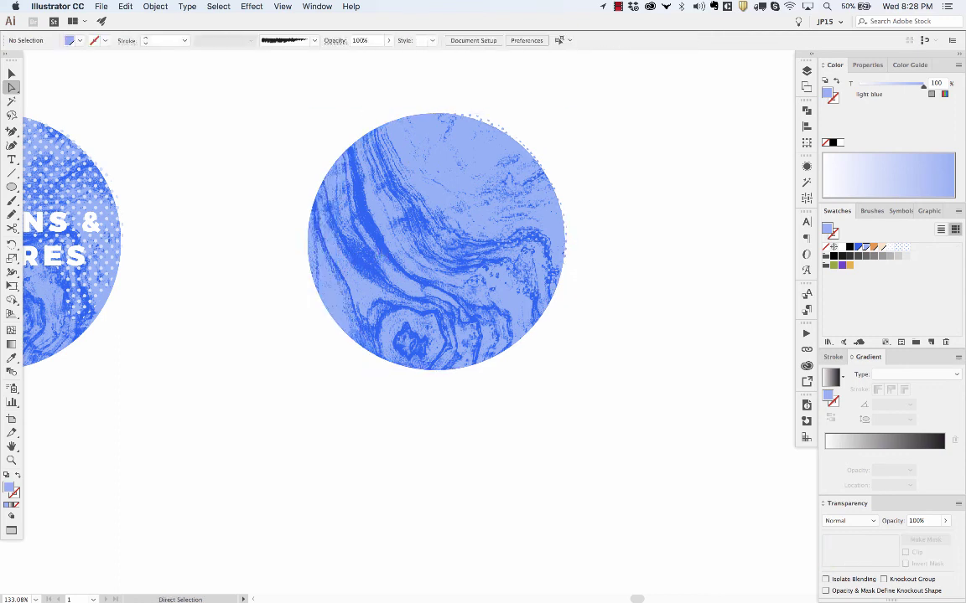
{"action": "key", "text": "super+Tab"}
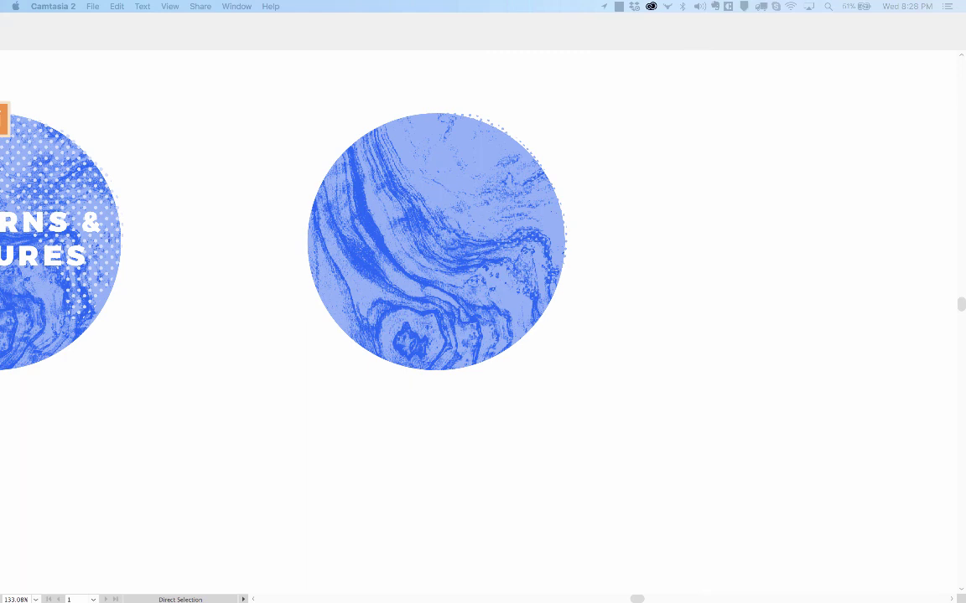
{"action": "left_click", "coordinate": [237, 112]}
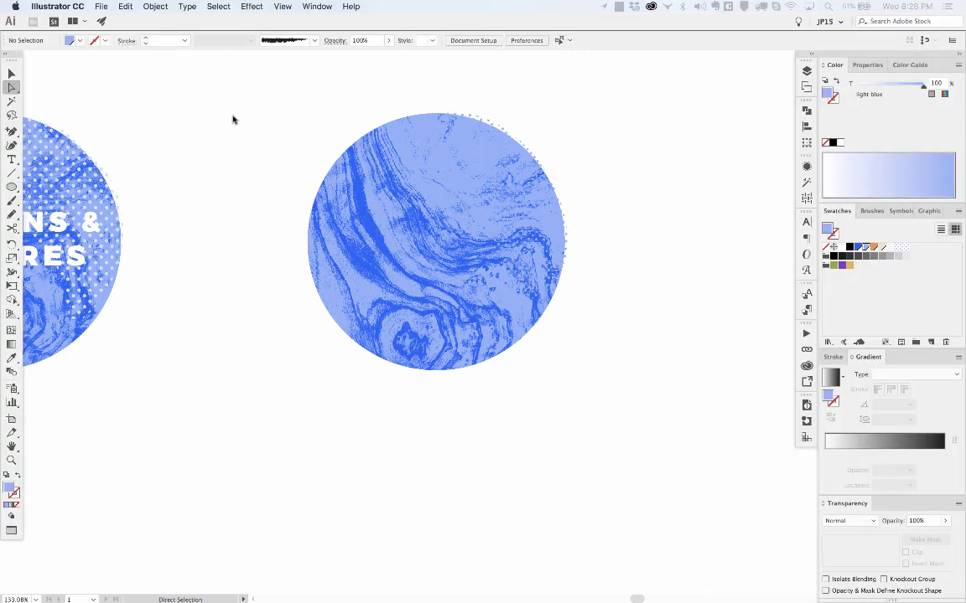